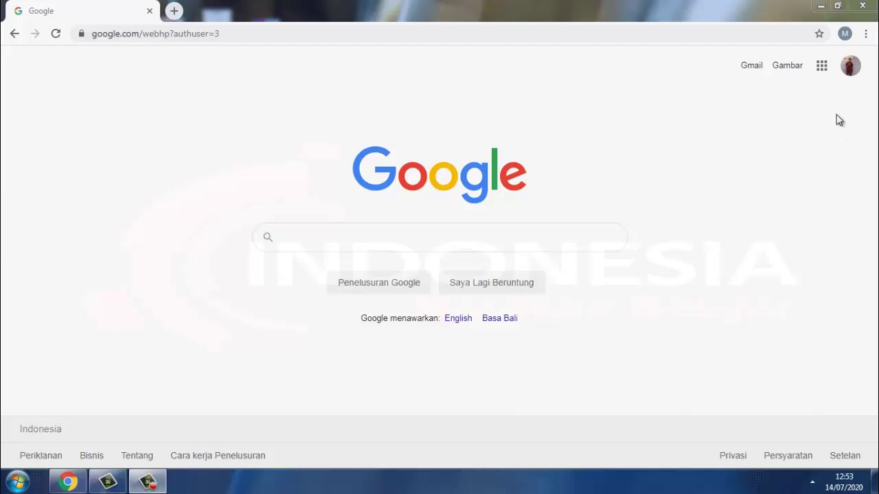
Go to Google Drive's My Drive from the Google apps grid and browse the New > More options.
left_click(823, 68)
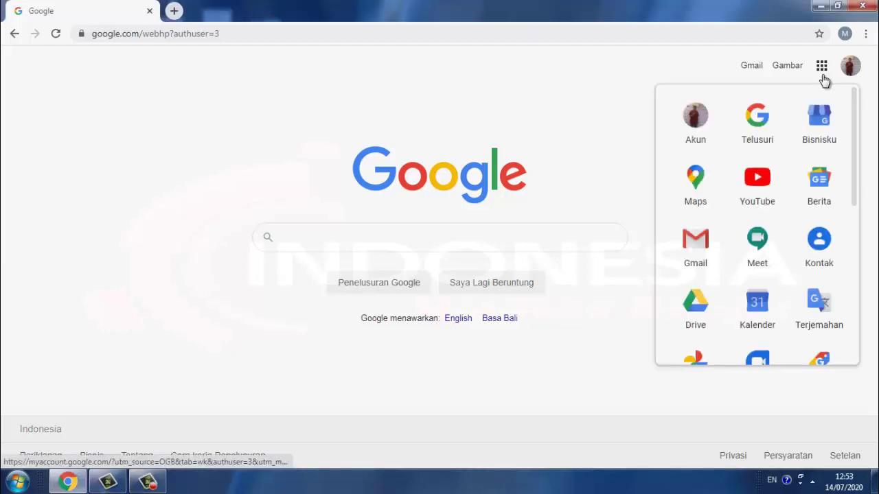
left_click(699, 296)
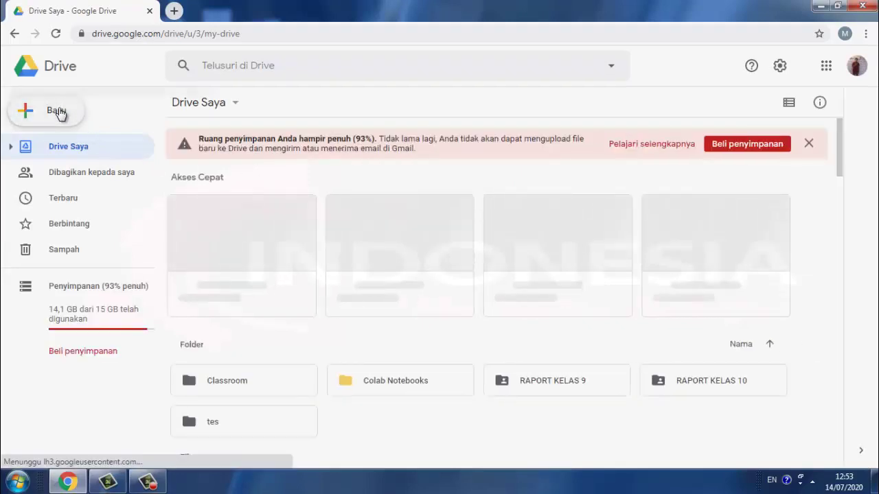
left_click(58, 111)
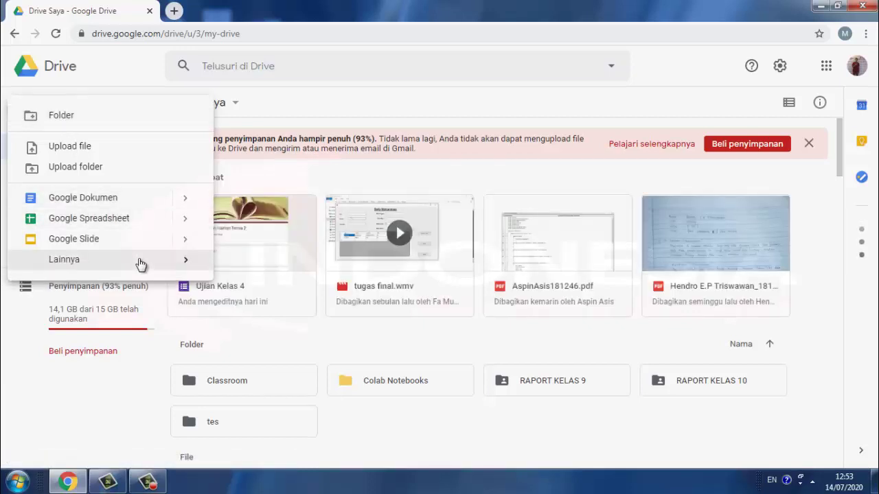
left_click(141, 263)
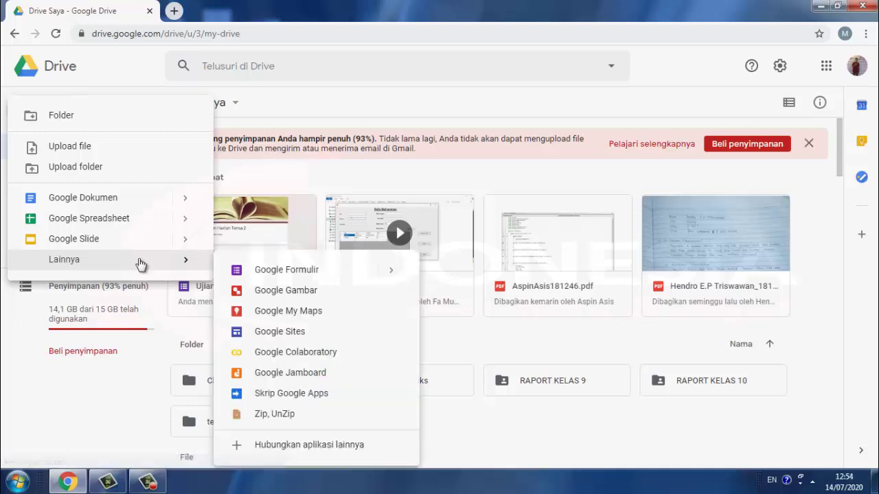
left_click(613, 340)
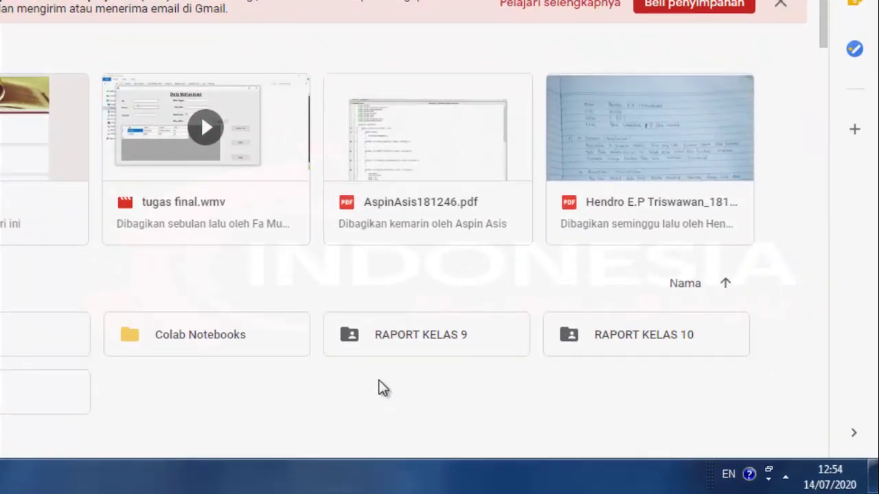
Create a new folder named 'Soal Ujian' in My Drive.
right_click(382, 388)
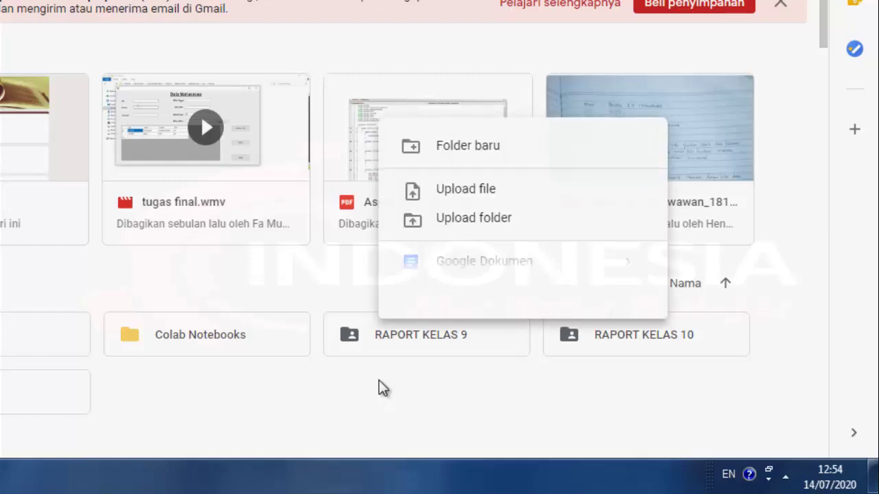
left_click(470, 144)
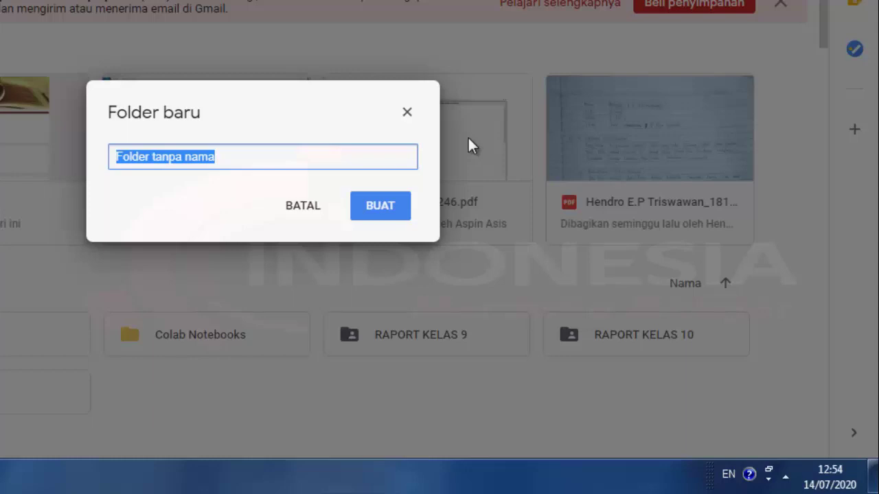
type("U")
key("BackSpace")
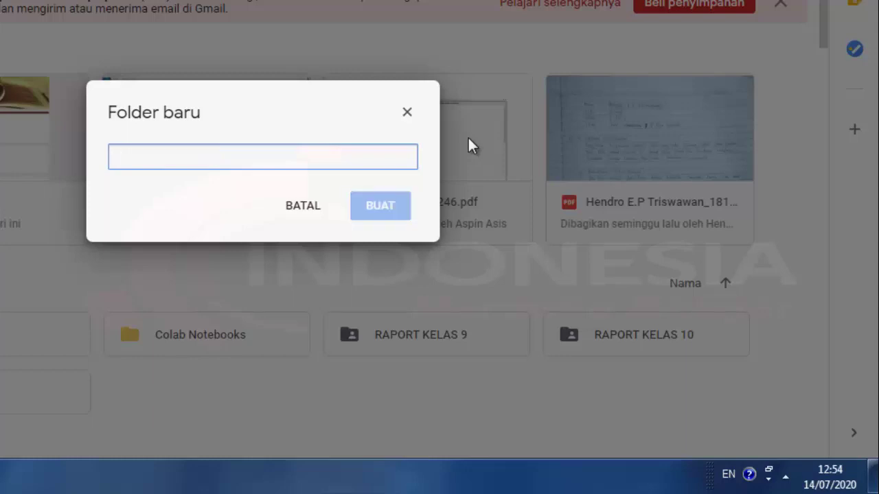
type("Soa")
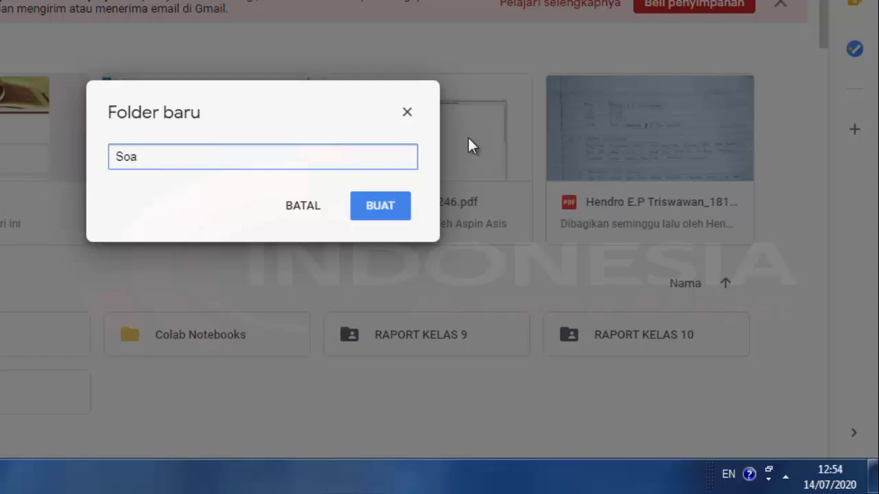
type("l Ujian")
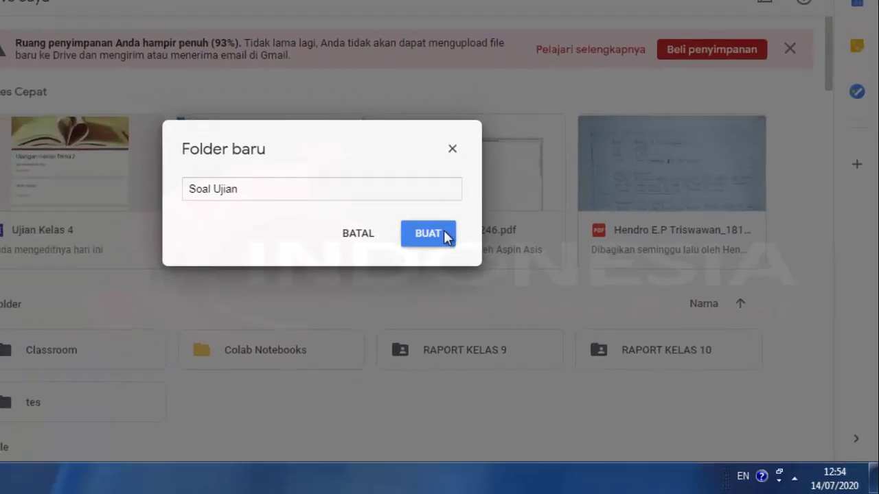
left_click(396, 206)
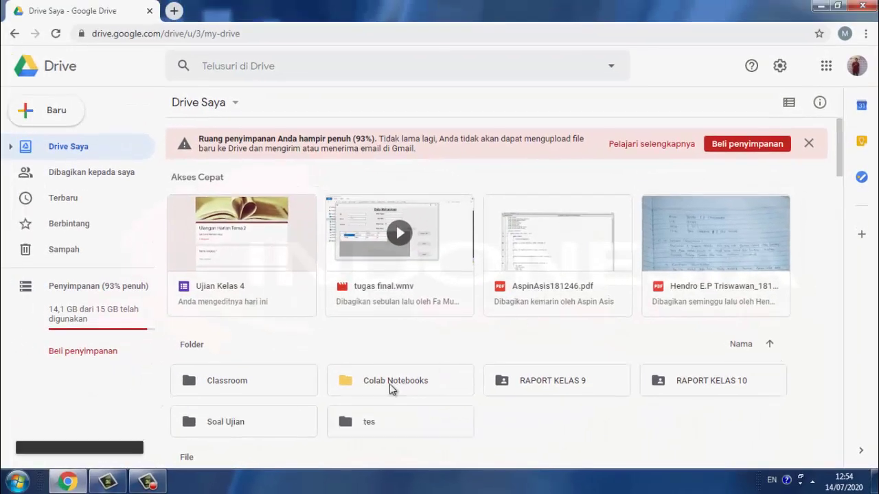
scroll(353, 392, "down", 3)
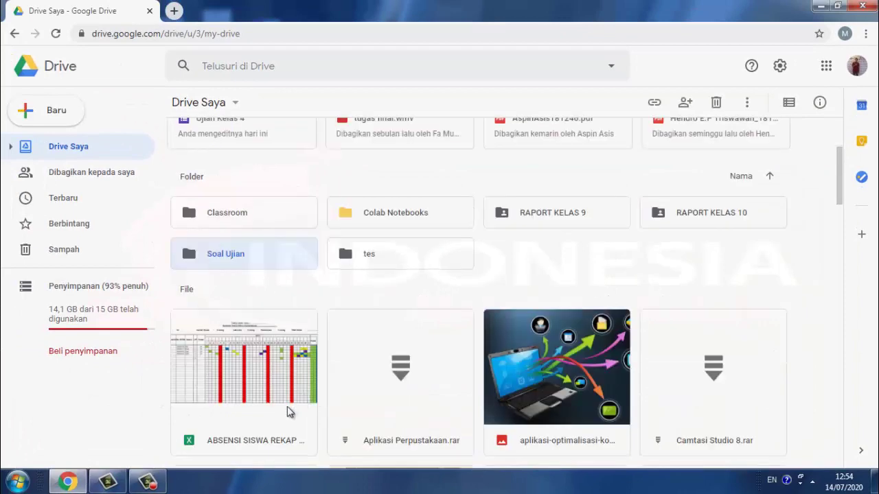
Open the Soal Ujian folder and create a new Google Form inside it.
double_click(271, 264)
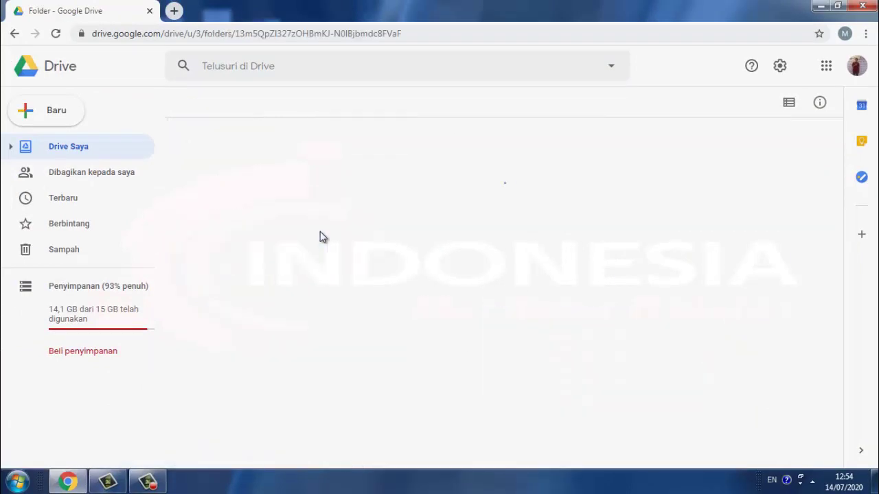
right_click(326, 198)
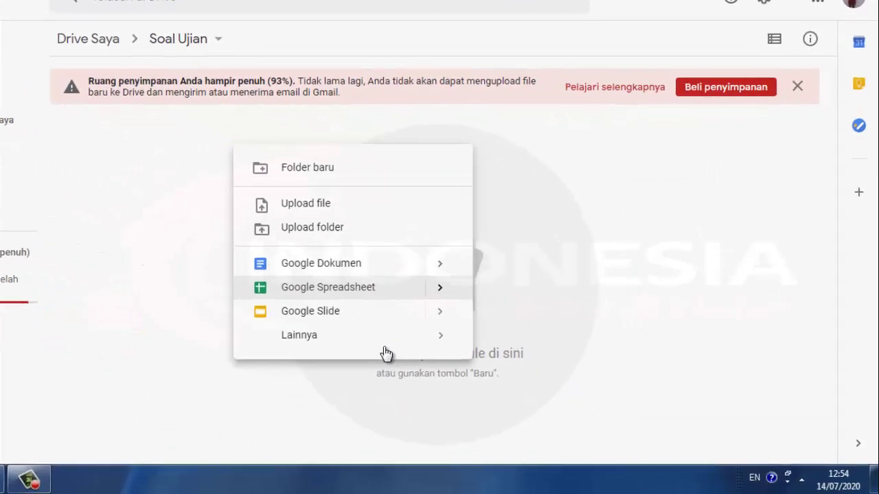
mouse_move(396, 340)
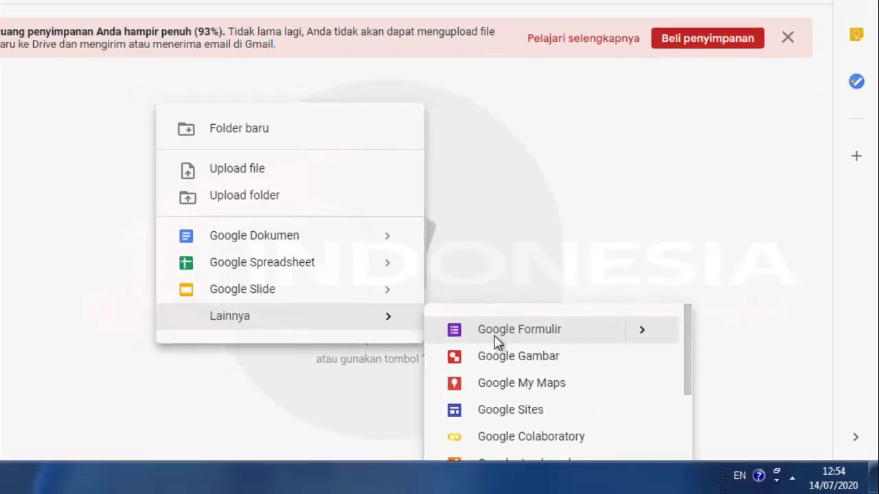
left_click(484, 335)
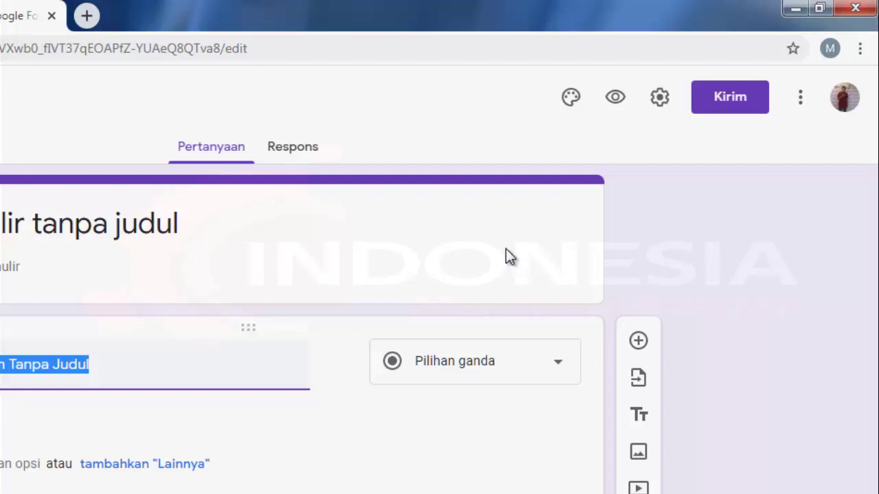
Limit the form to one response, make it a quiz, and hide missed questions and correct answers.
left_click(659, 100)
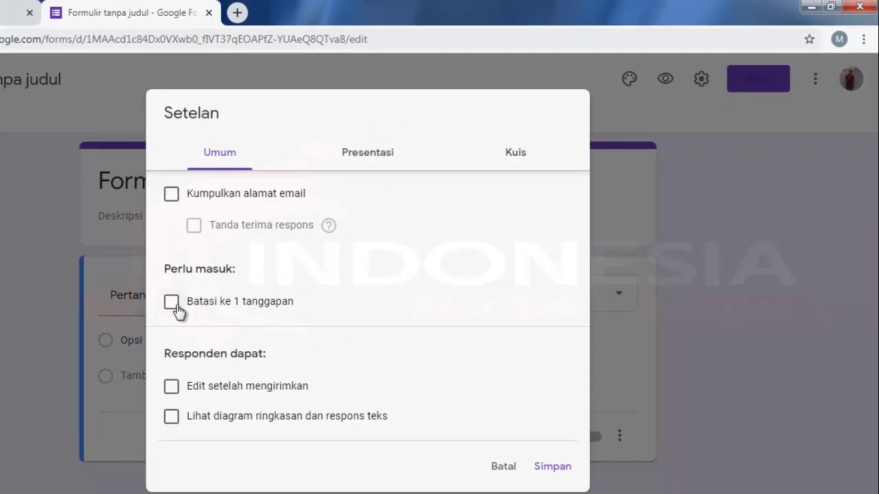
left_click(171, 301)
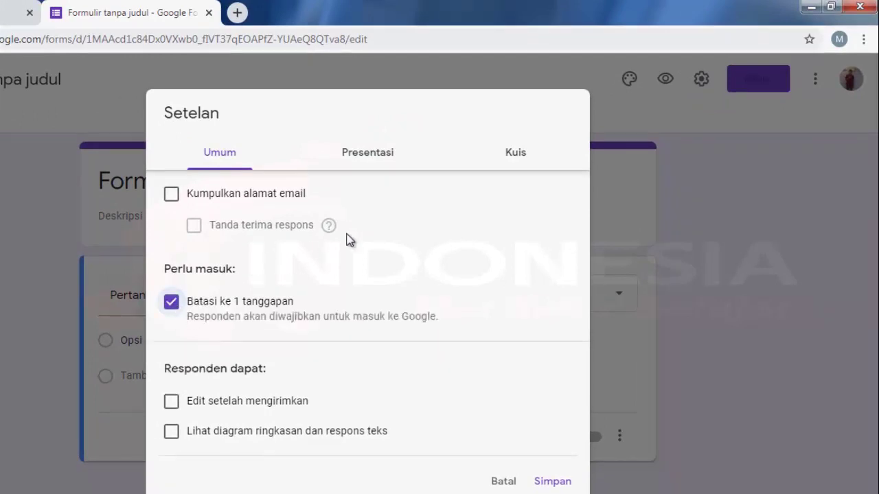
left_click(522, 158)
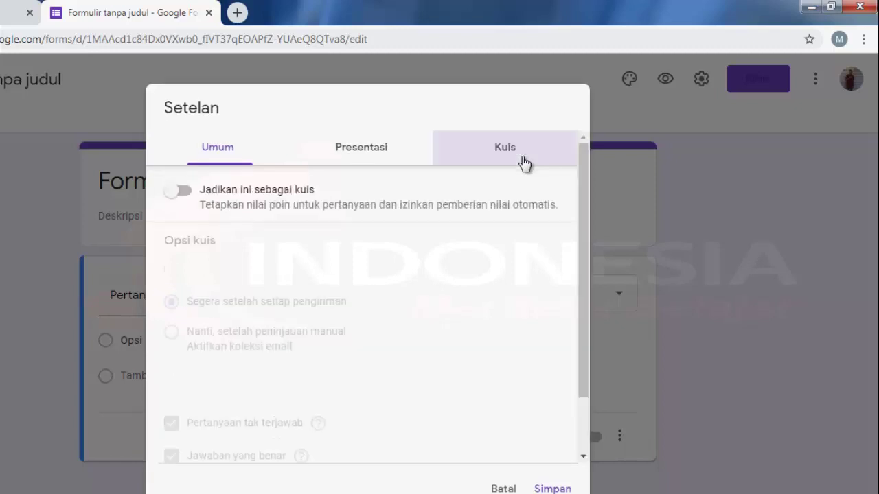
left_click(184, 193)
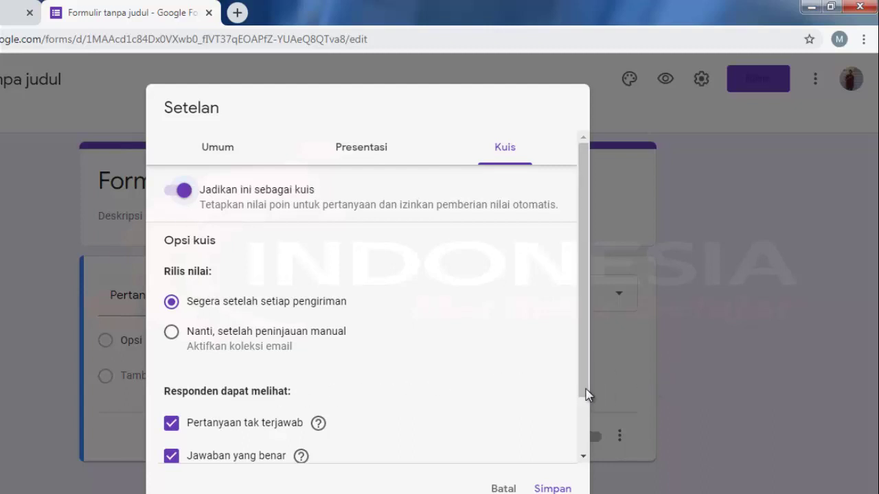
left_click_drag(587, 386, 582, 440)
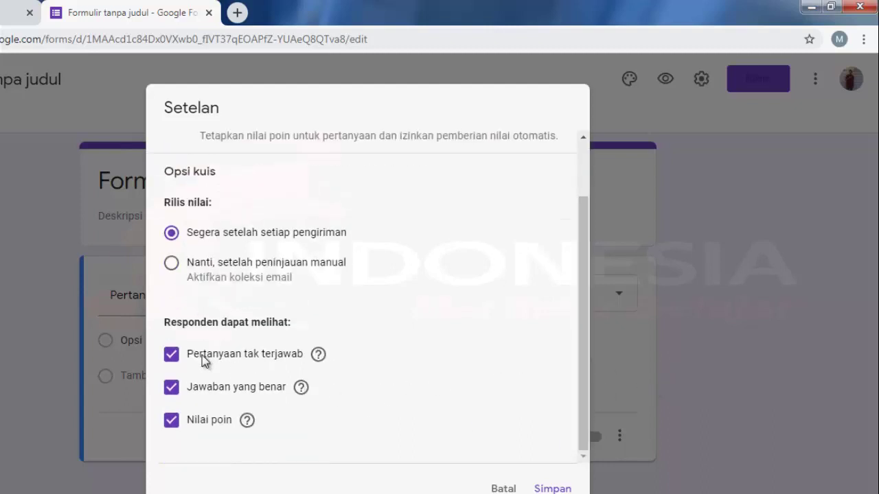
left_click(171, 358)
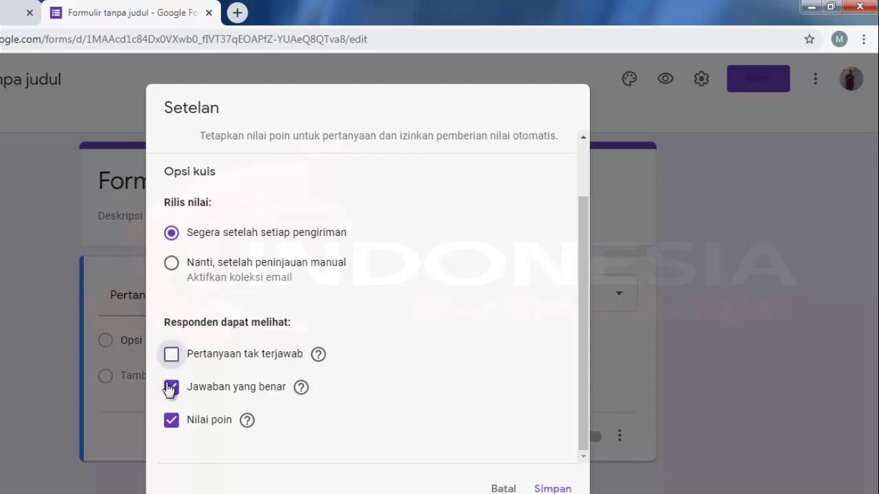
left_click(171, 389)
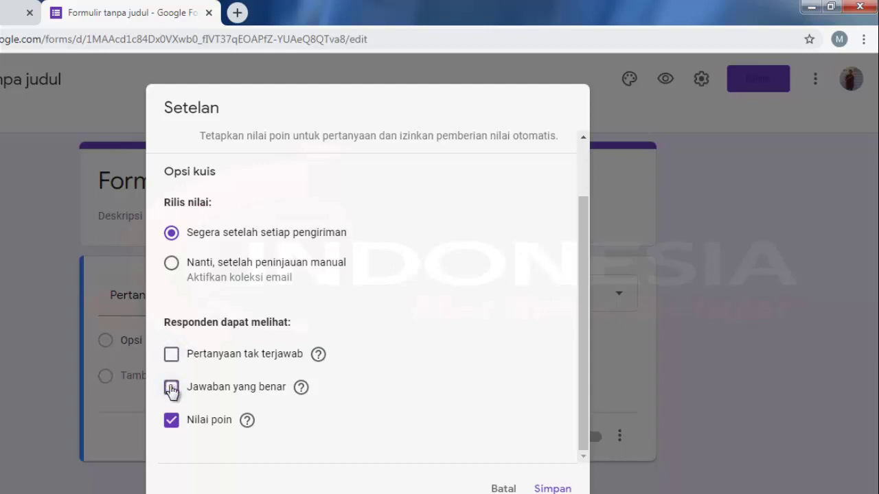
left_click(549, 489)
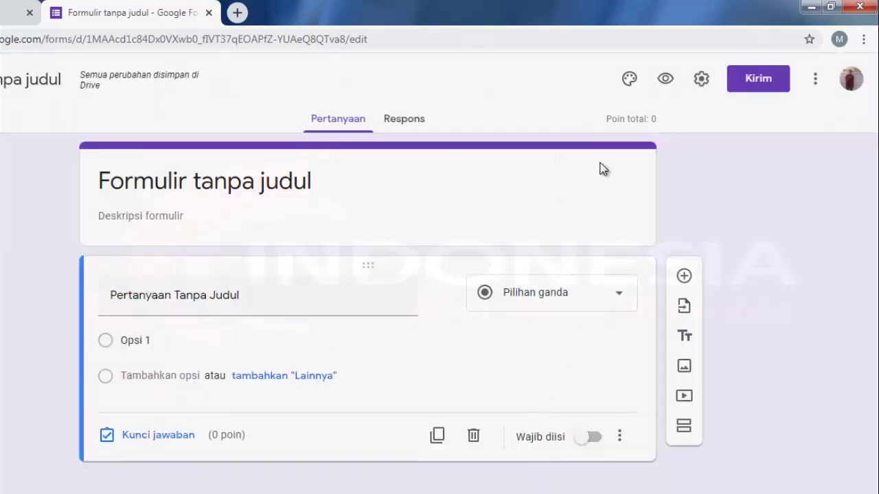
Insert the open-book picture from the theme gallery as the form's header image.
left_click(630, 80)
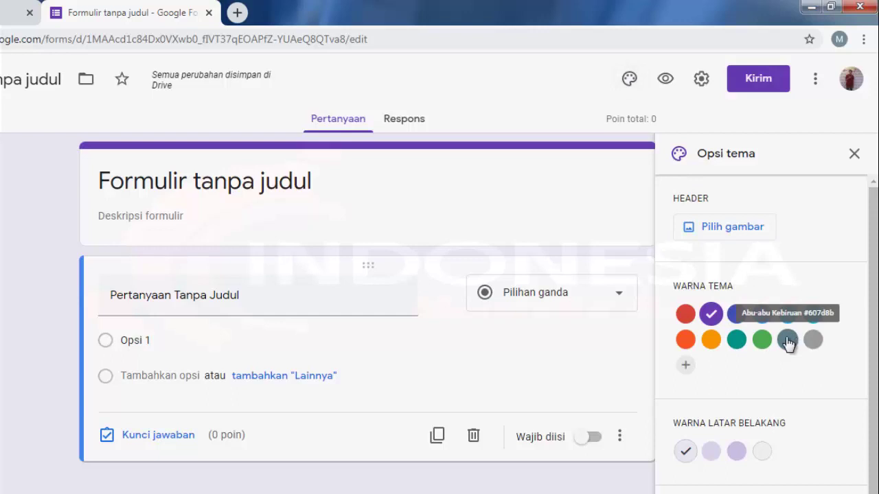
left_click(709, 232)
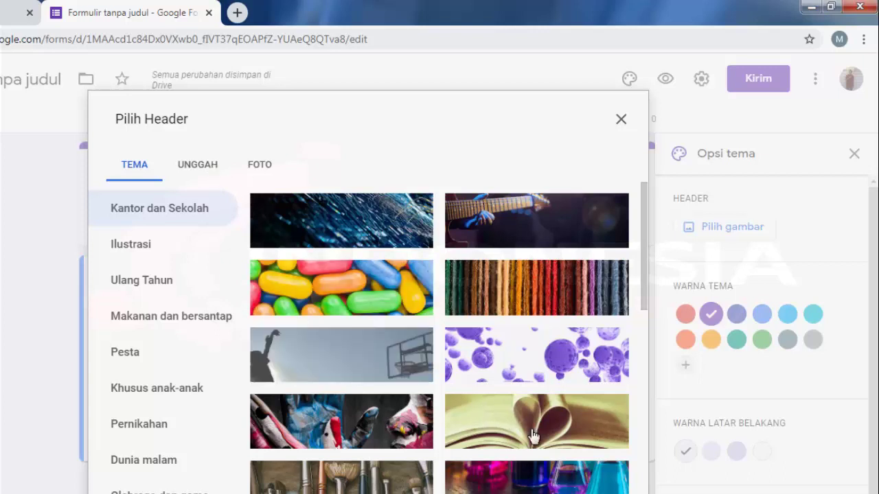
left_click(568, 428)
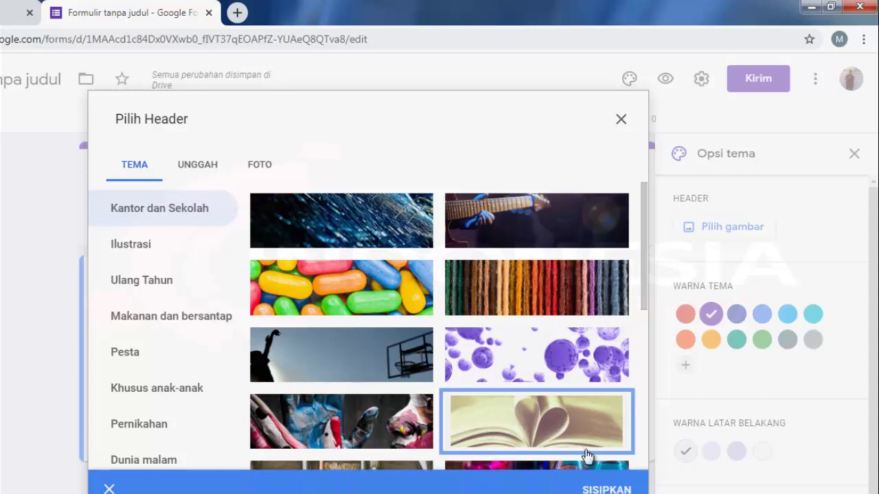
left_click(604, 488)
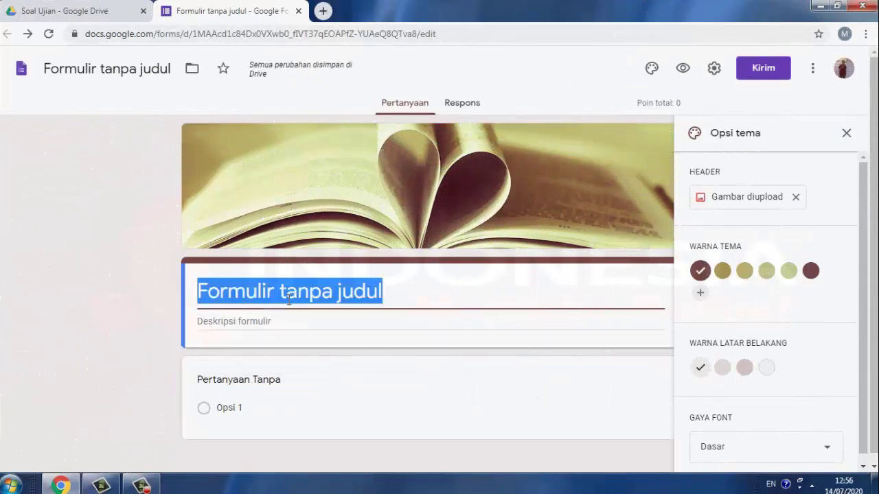
Title the form 'Ulangan Harian Tema 2' with description 'Sub Tema Makhluk Hidup'.
type("Ulangan")
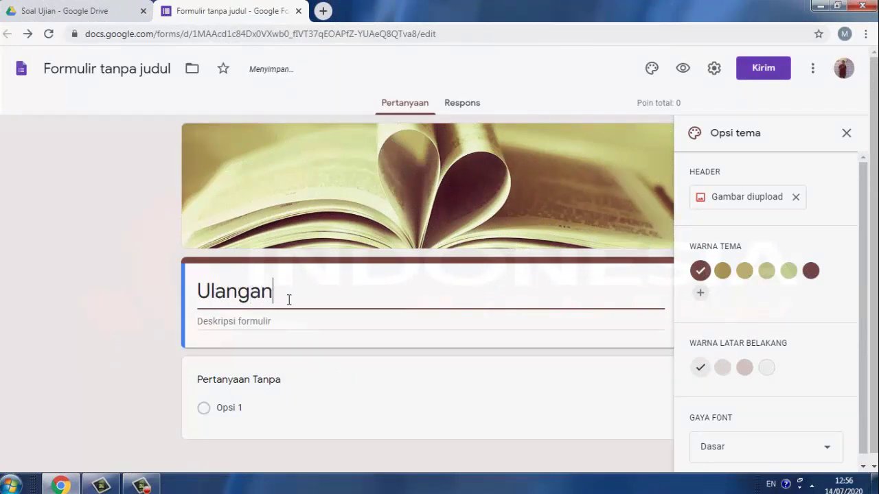
type(" Haria")
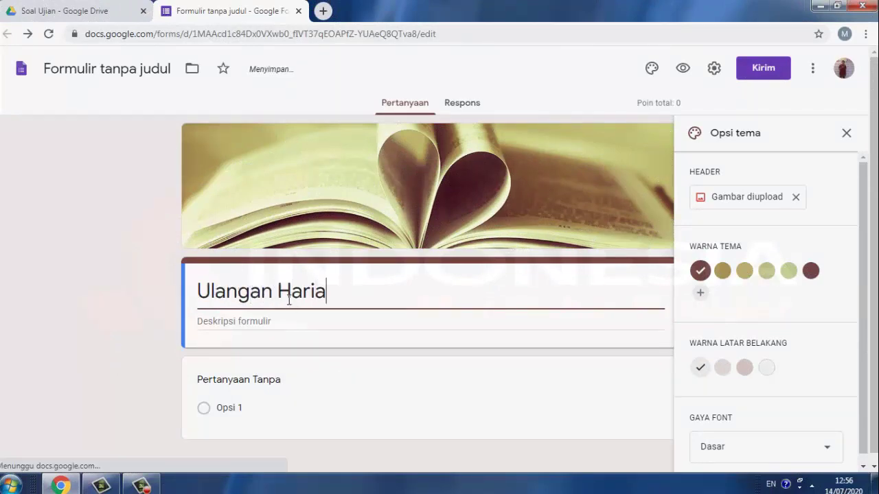
type("n")
type(" T")
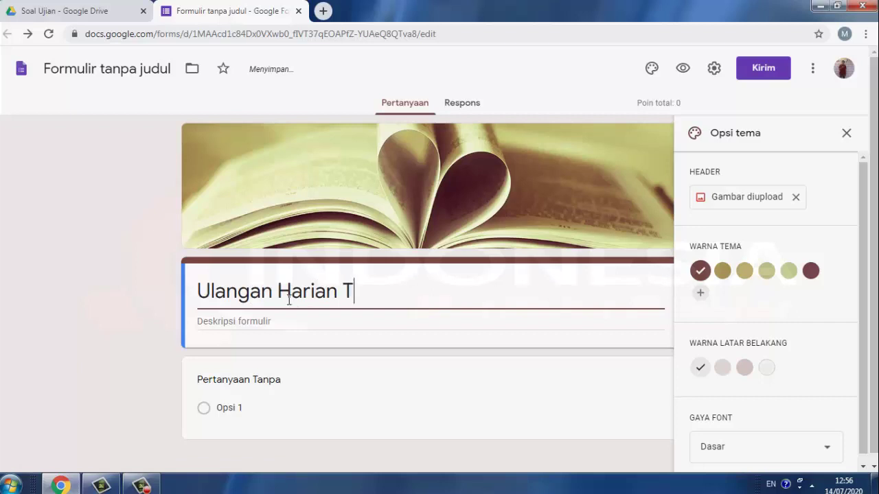
type("ema 2")
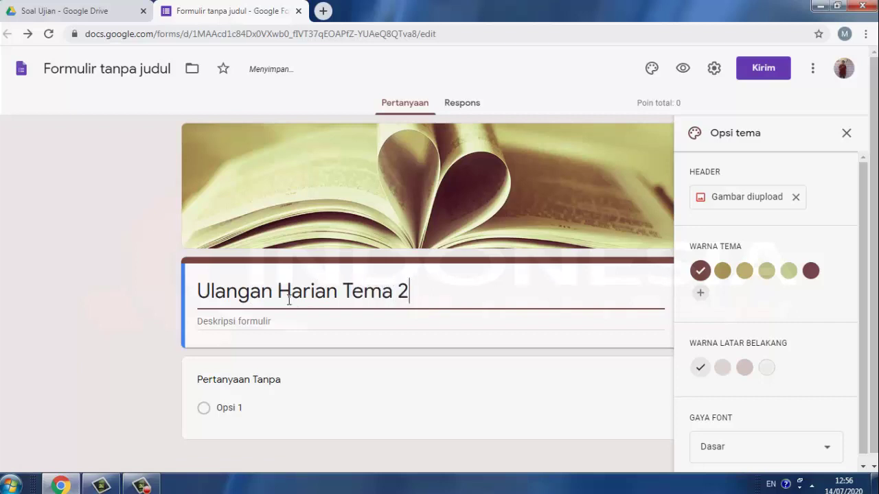
left_click(264, 321)
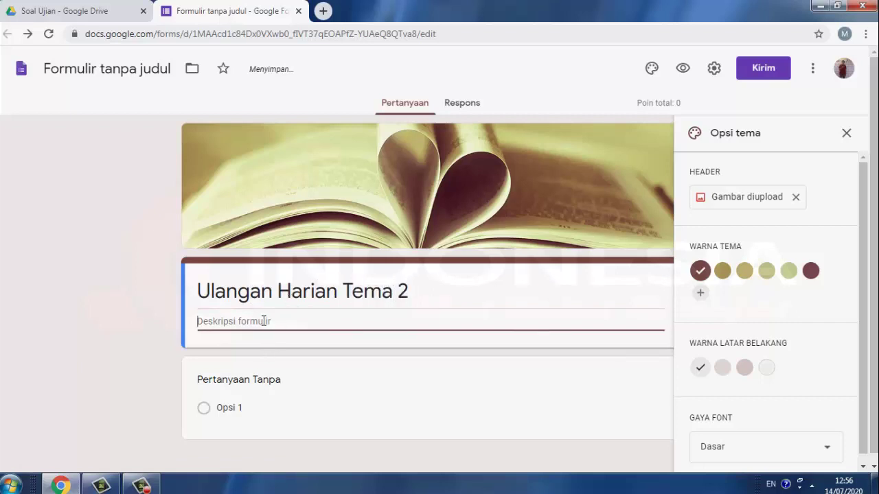
type("Sub Tem")
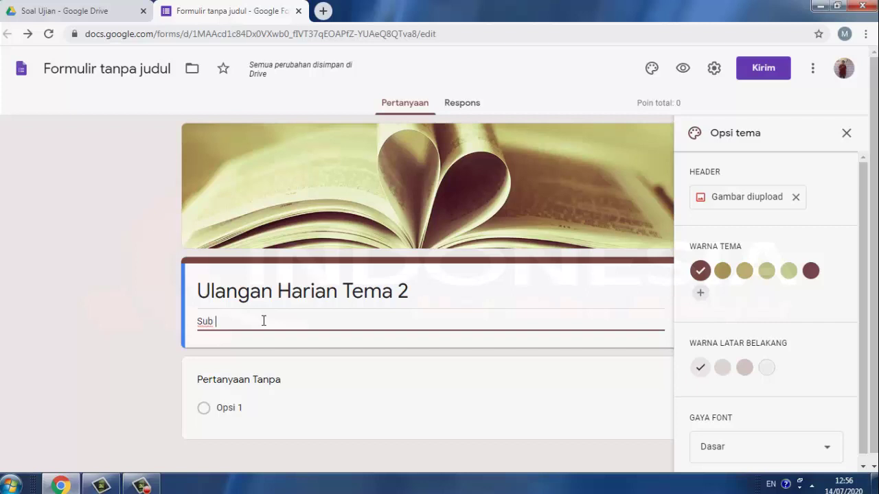
type("M")
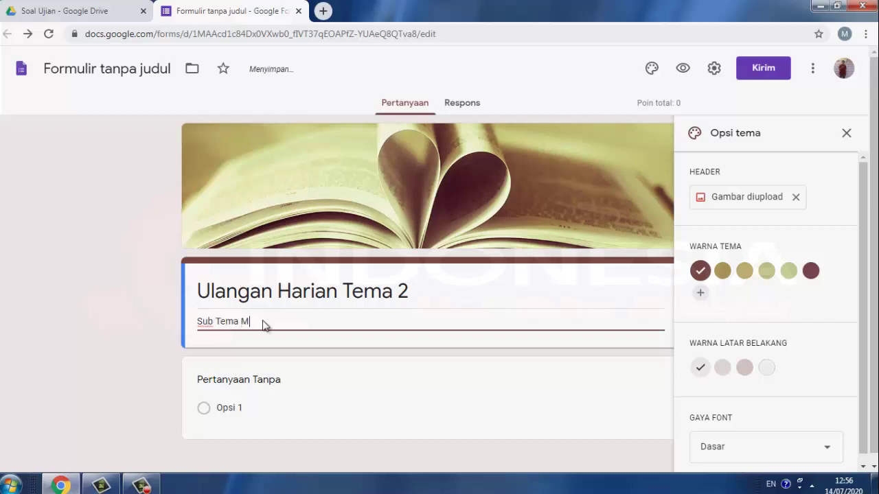
type("akhluk Hidup")
Close the theme options and add a new multiple-choice question.
left_click(846, 133)
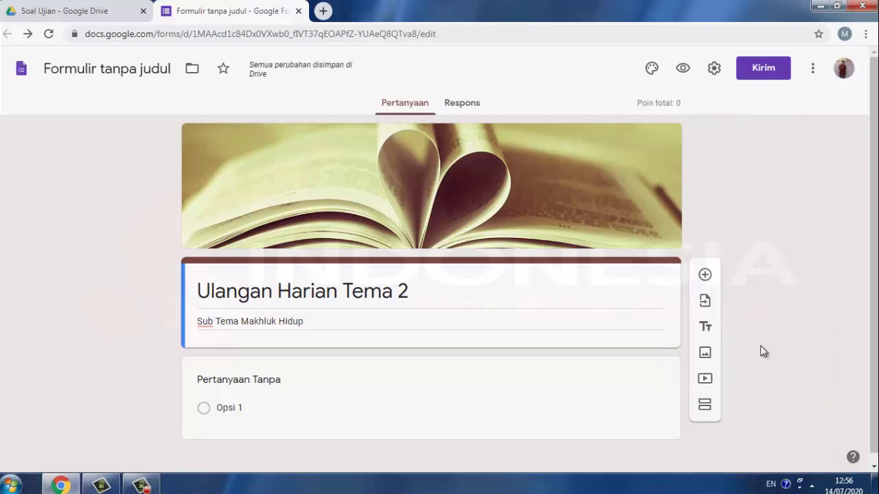
left_click(704, 275)
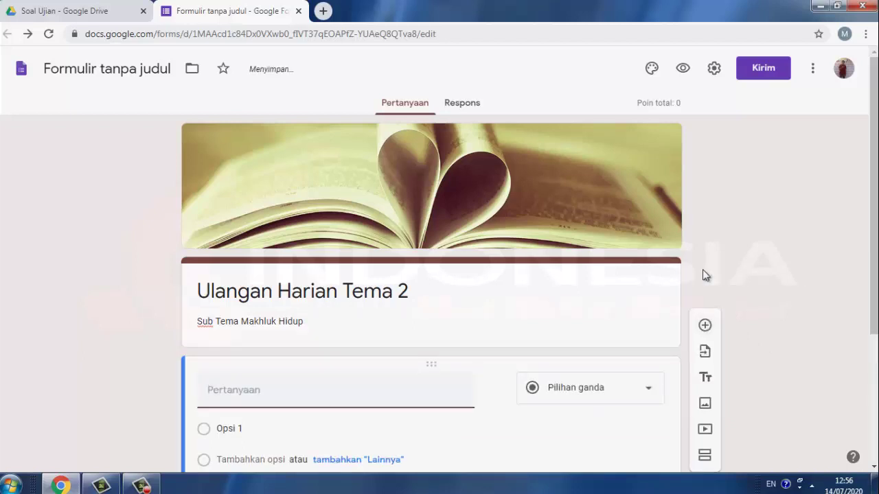
left_click_drag(872, 295, 872, 296)
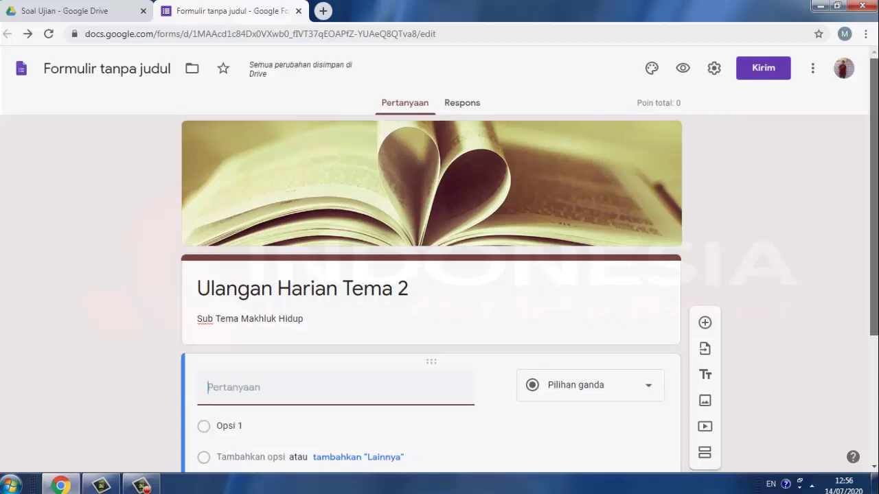
scroll(431, 274, "down", 1)
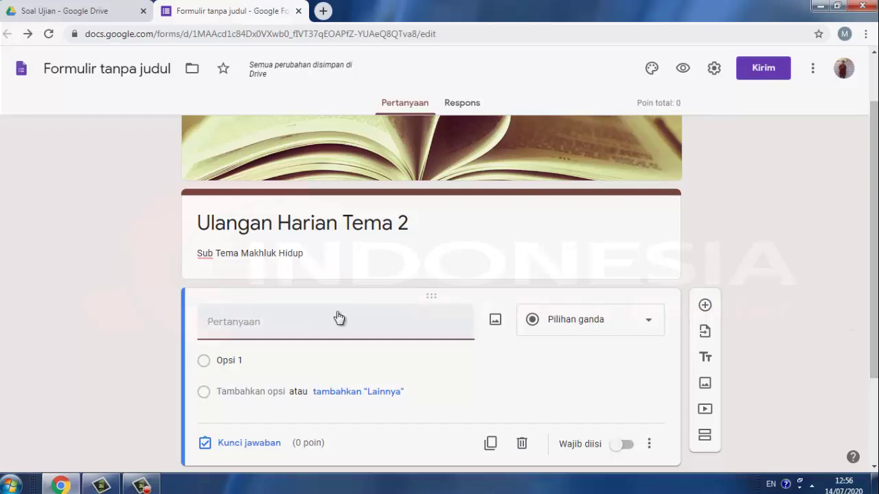
Make the first question a required 'Nama Lengkap' field and add another question below it.
type("Mas")
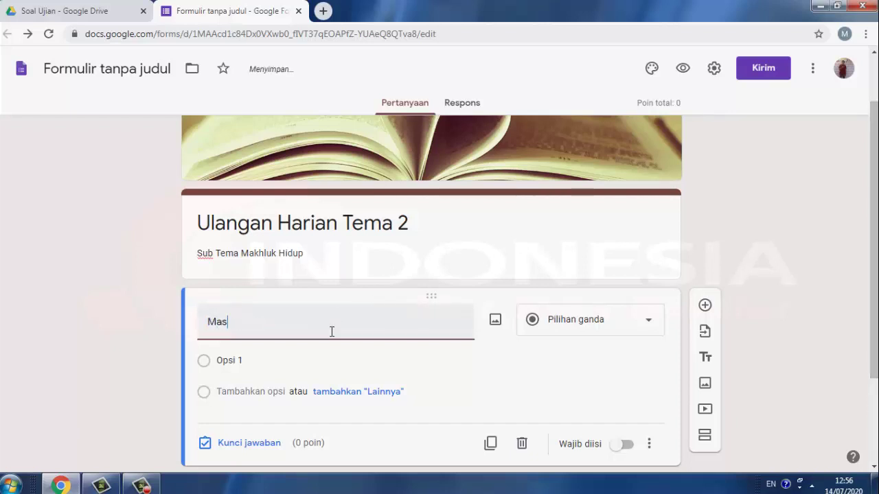
key("BackSpace")
key("BackSpace")
key("BackSpace")
type("Nama Lengkap")
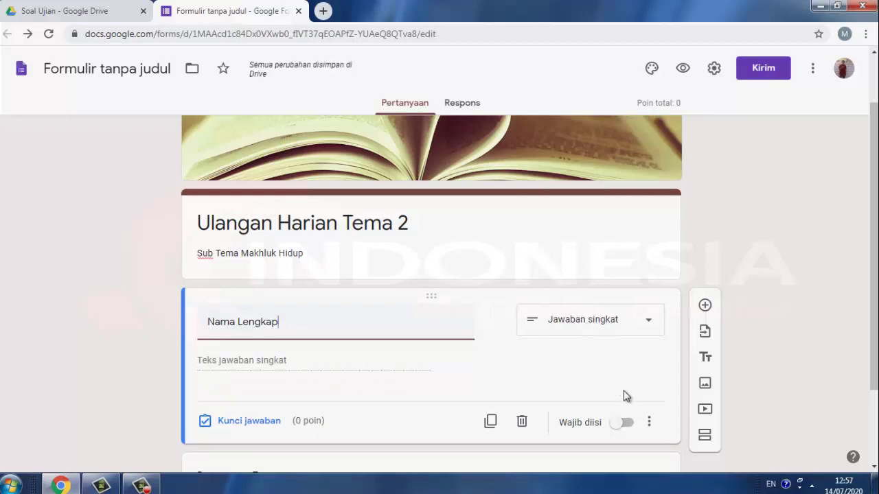
left_click(627, 424)
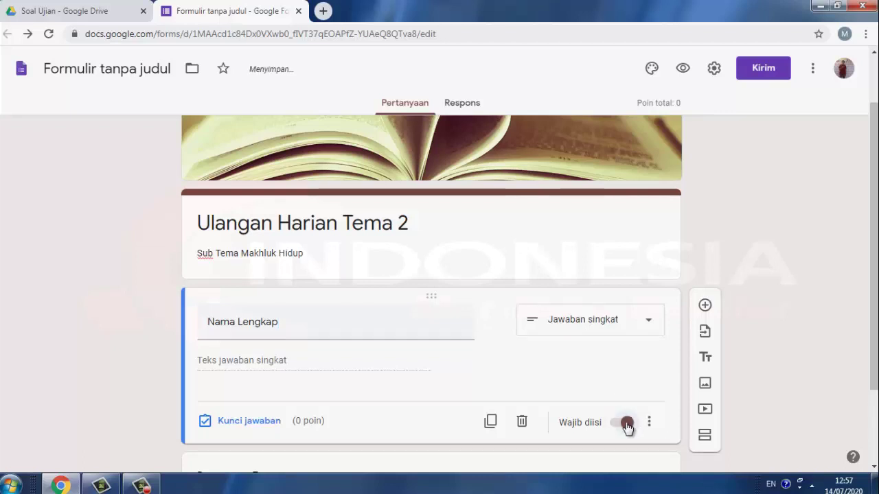
left_click(704, 309)
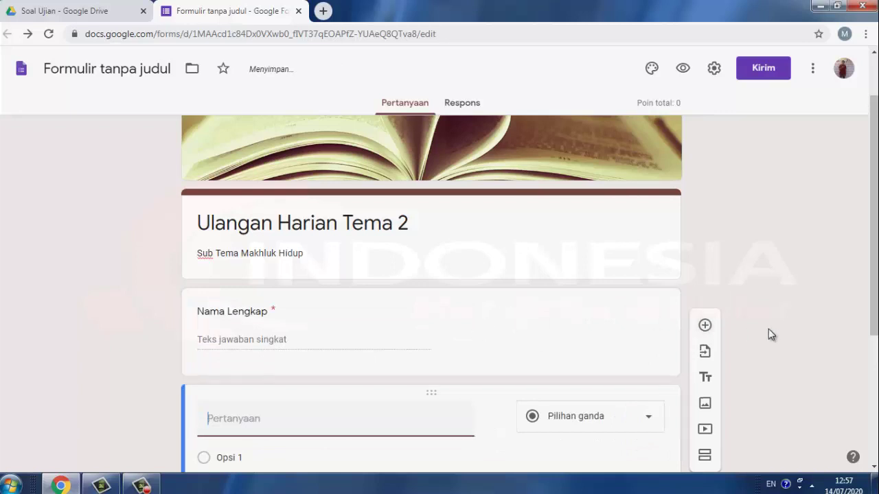
Name the second question 'Kelas' and make it a drop-down.
type("Kelas")
left_click_drag(876, 298, 876, 341)
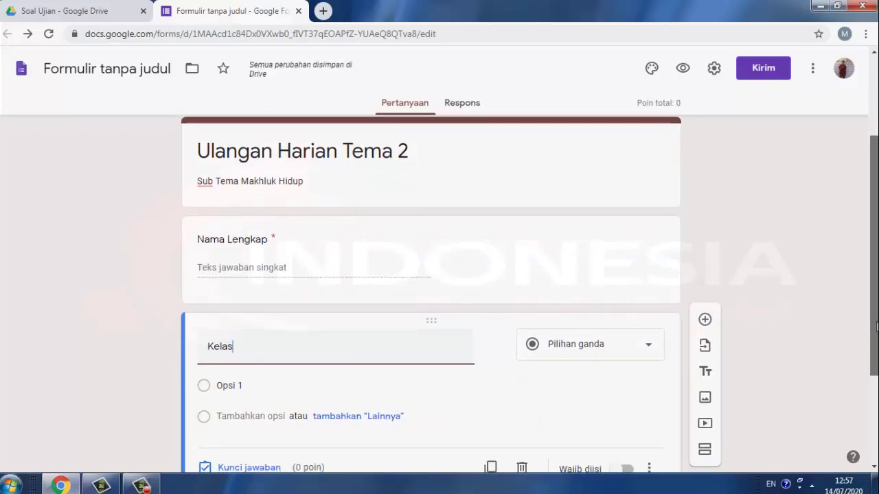
left_click(649, 341)
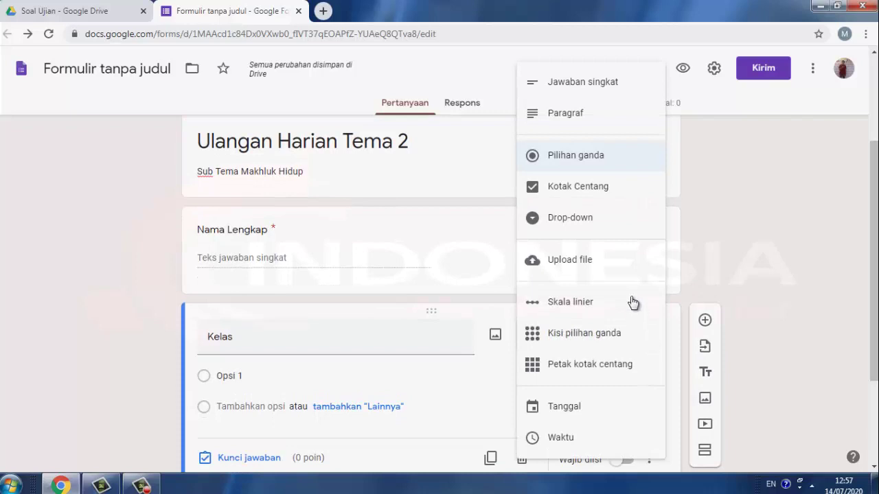
left_click(606, 227)
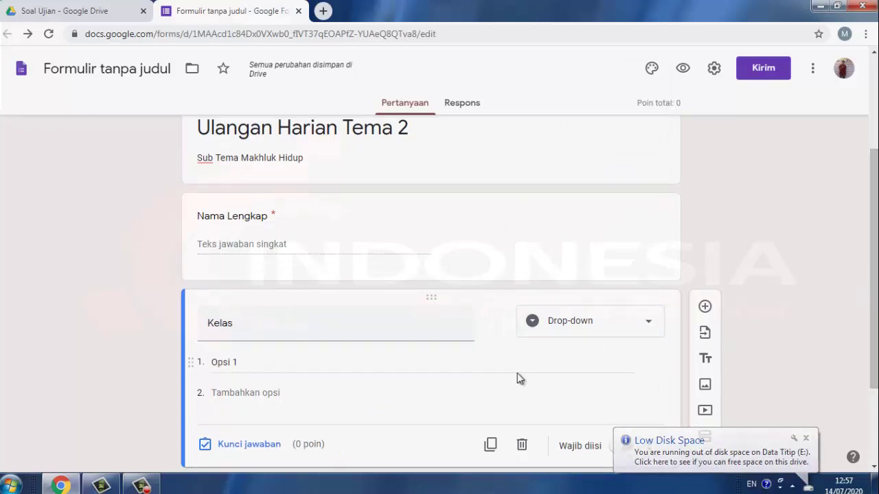
Add the drop-down choices Kelas 1, Kelas 2 and Kelas 3.
left_click(384, 362)
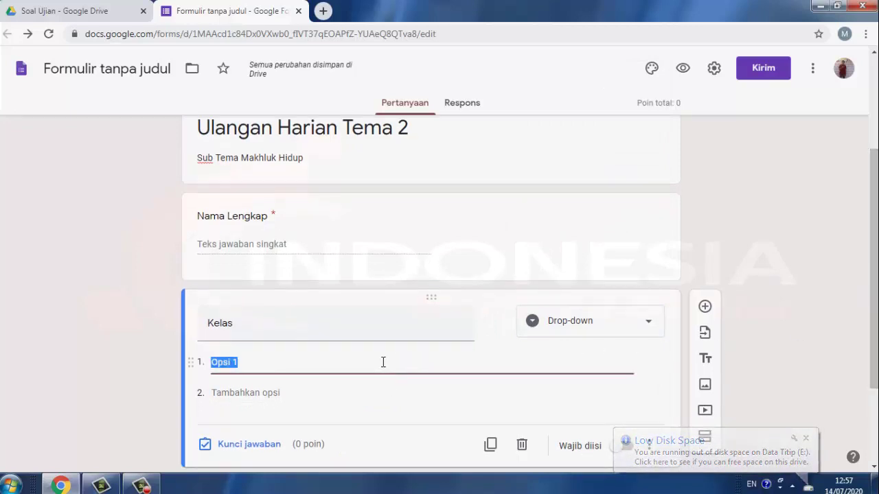
type("Kla")
key("BackSpace")
key("BackSpace")
type("e")
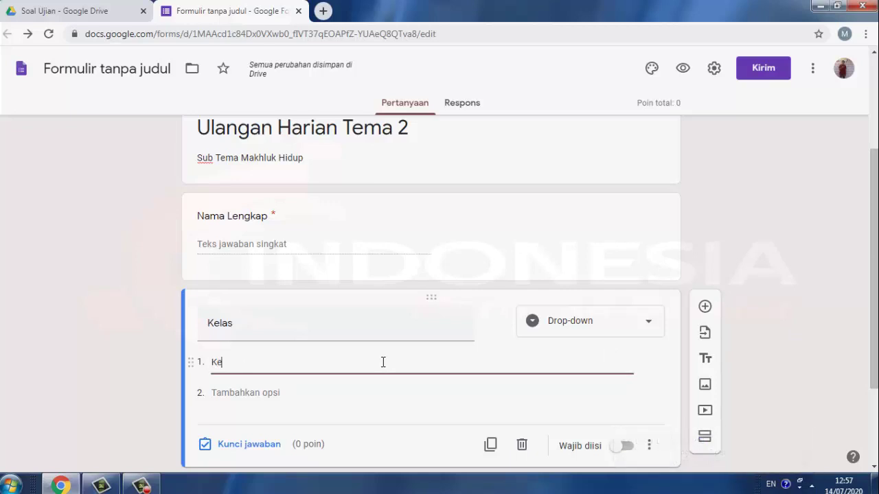
type("las 1")
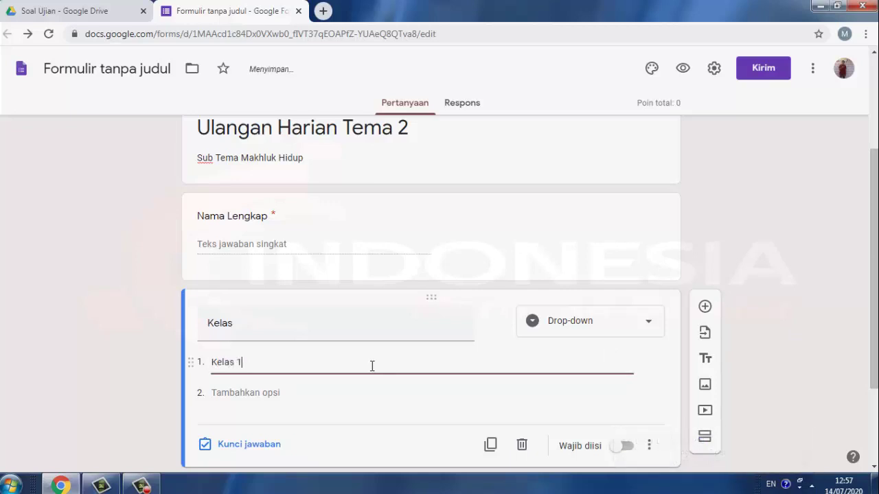
left_click(322, 407)
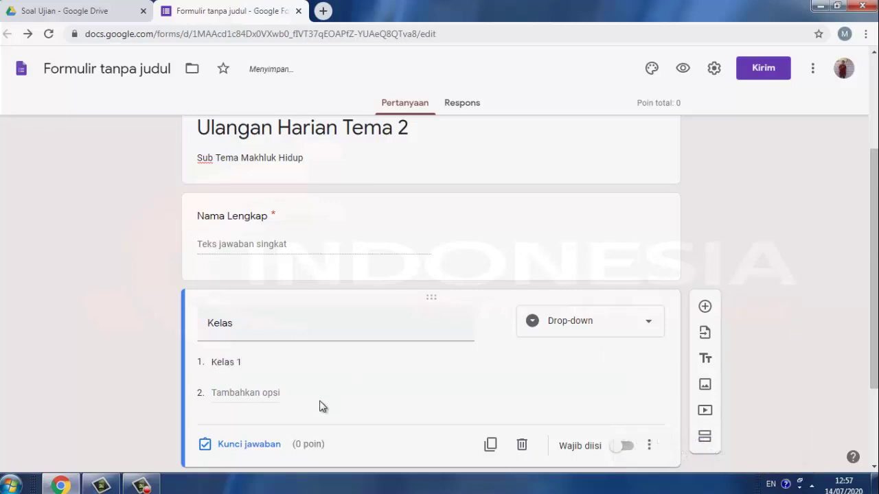
left_click(246, 392)
type("Kelas 2")
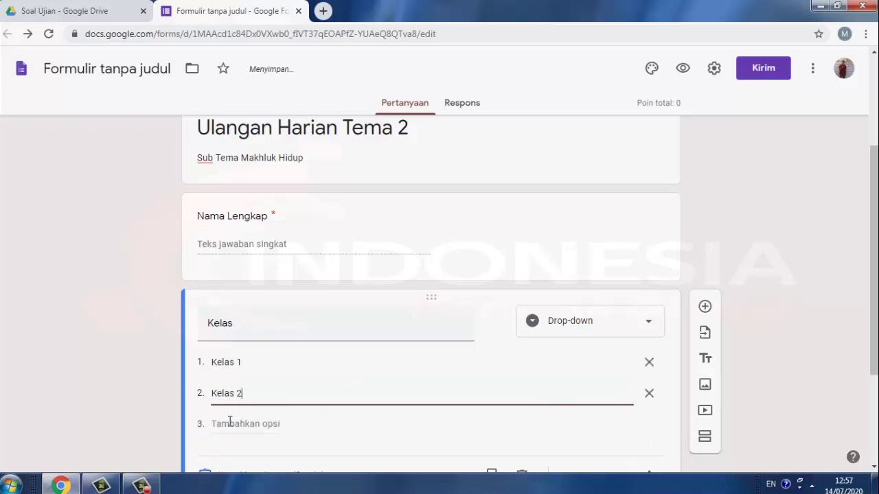
left_click(230, 423)
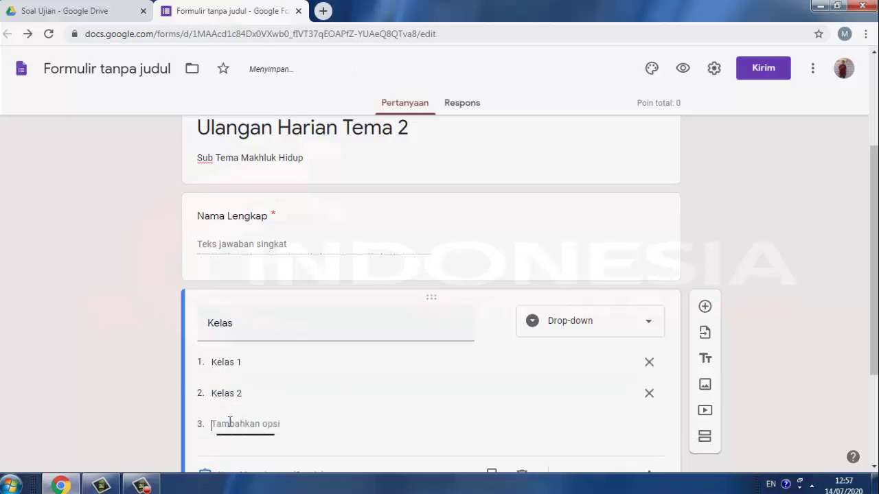
type("Kelas 3")
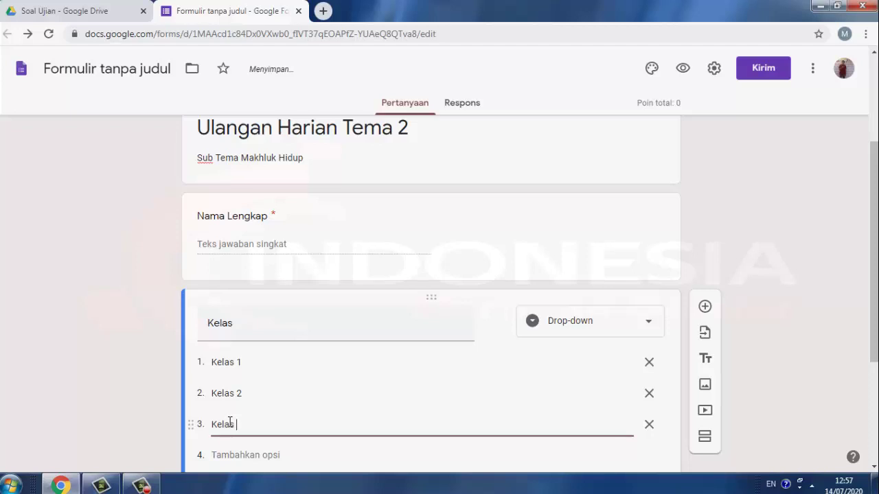
Add choices Kelas 4, Kelas 5 and Kelas 6, and make the Kelas question required.
left_click(235, 456)
type("Kelas 4")
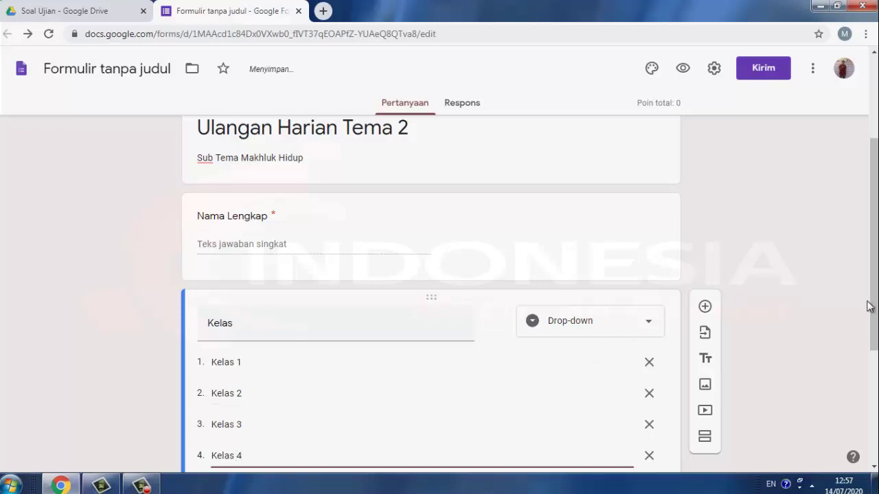
left_click_drag(871, 309, 875, 399)
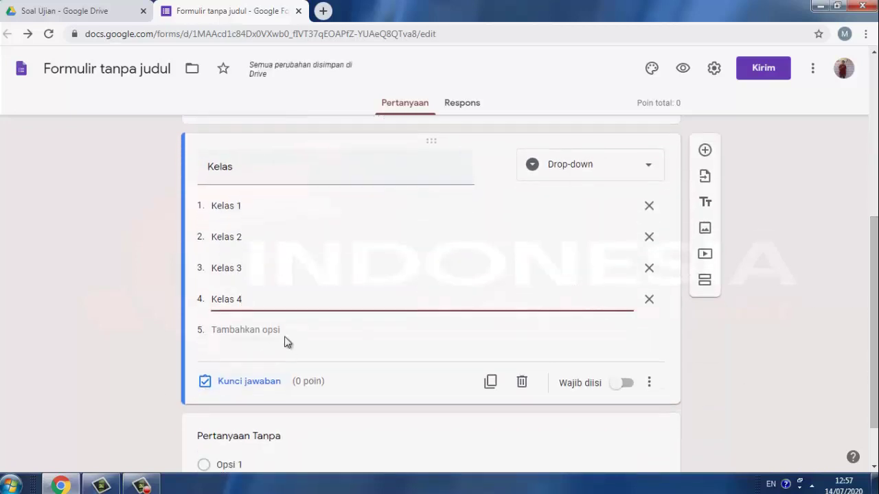
left_click(274, 326)
type("Kea")
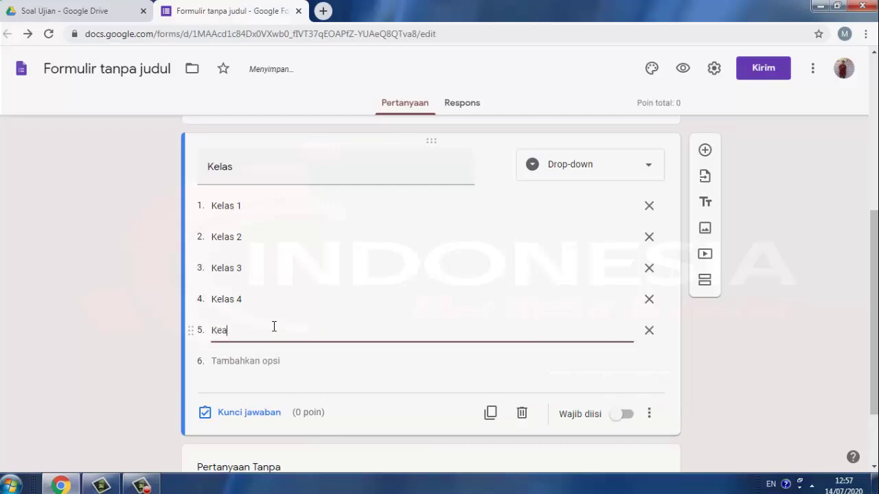
key("BackSpace")
type("las 5")
left_click(271, 360)
type("Ke")
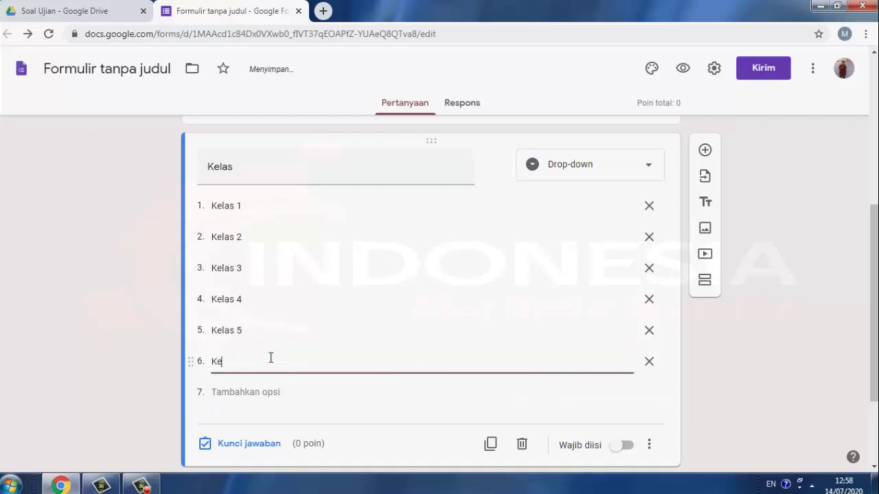
type("las 6")
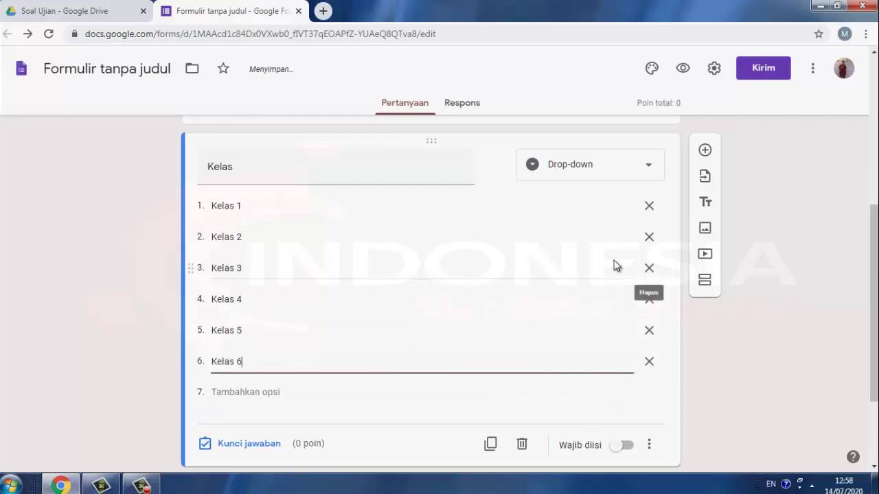
left_click(624, 446)
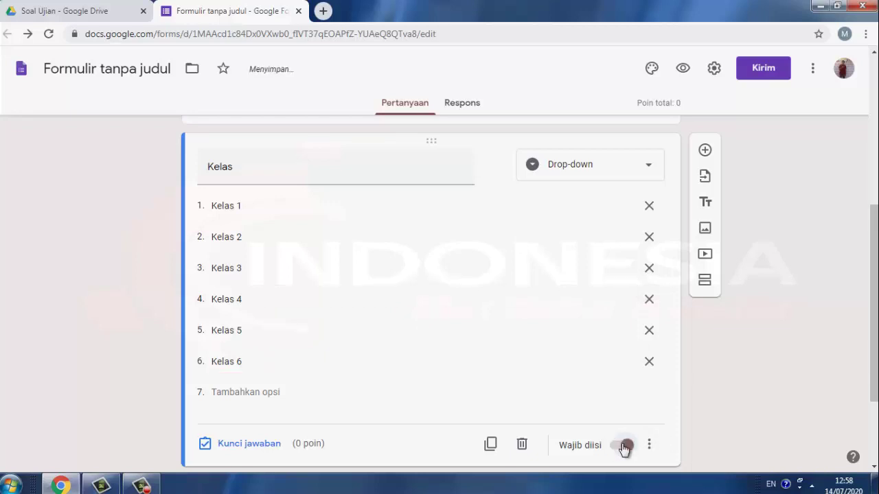
scroll(624, 446, "down", 1)
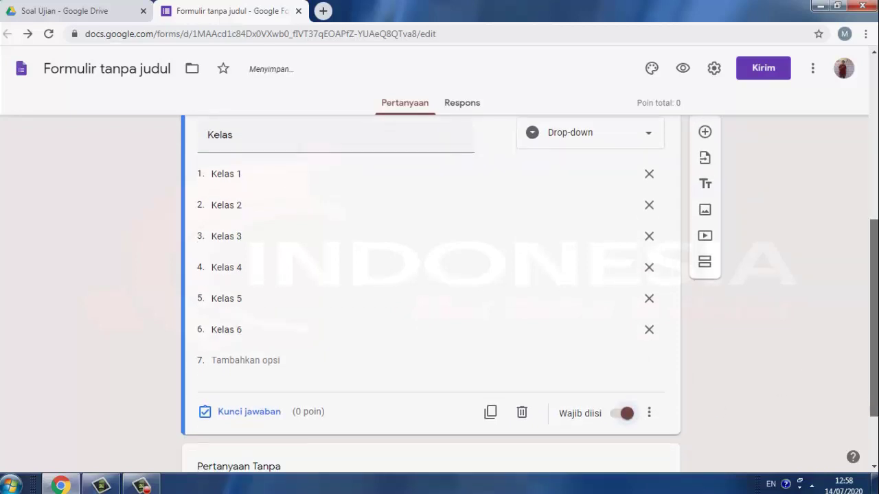
Add a new question below Kelas titled 'Masukkan Token/Password'.
left_click(705, 141)
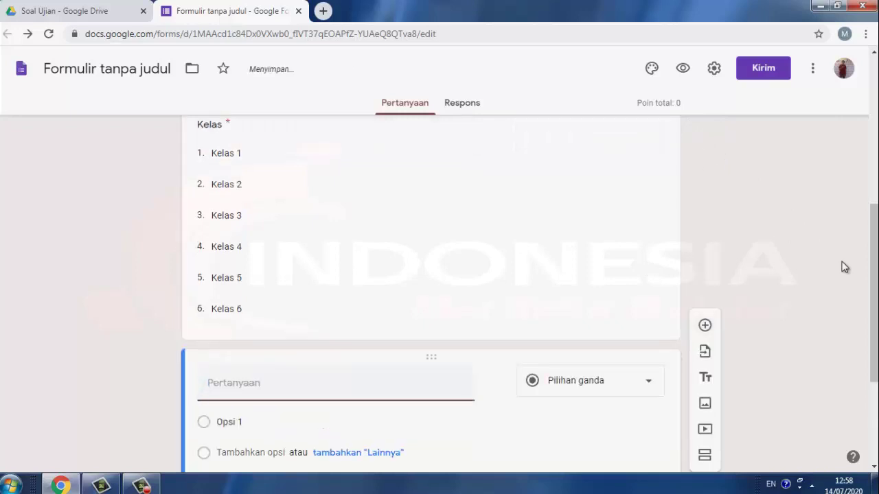
scroll(853, 295, "down", 1)
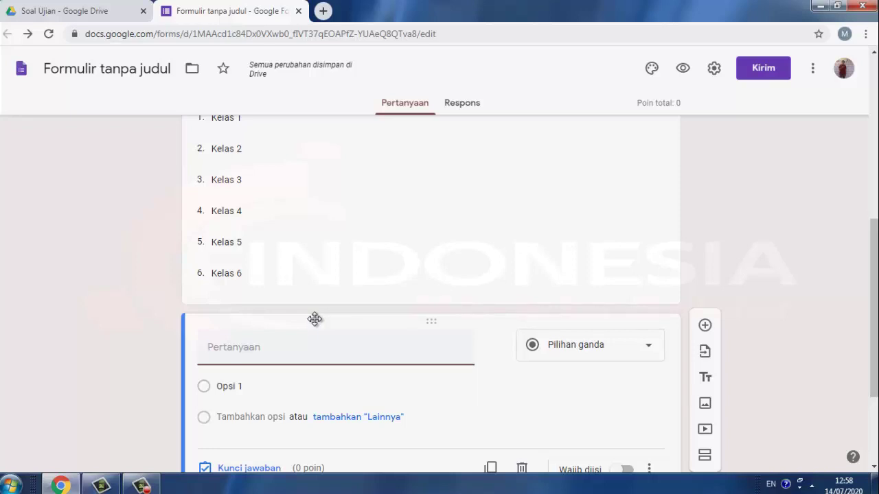
type("Masukkan Toke")
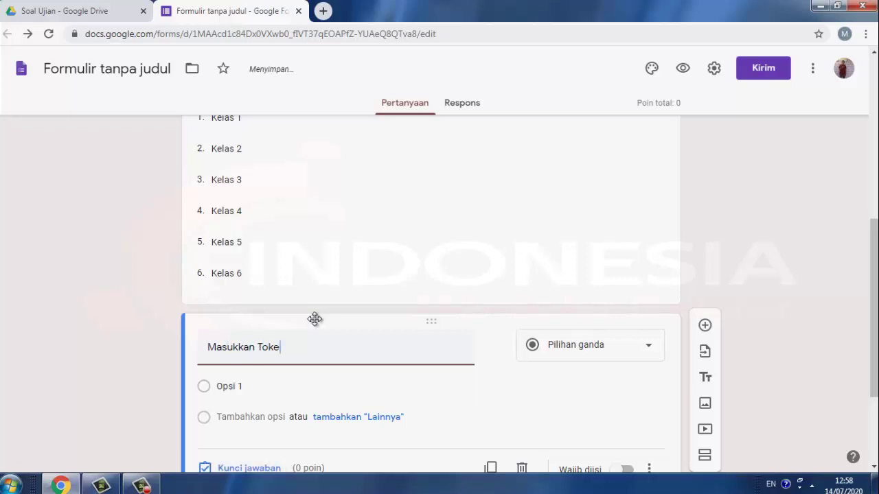
type("n/Pass")
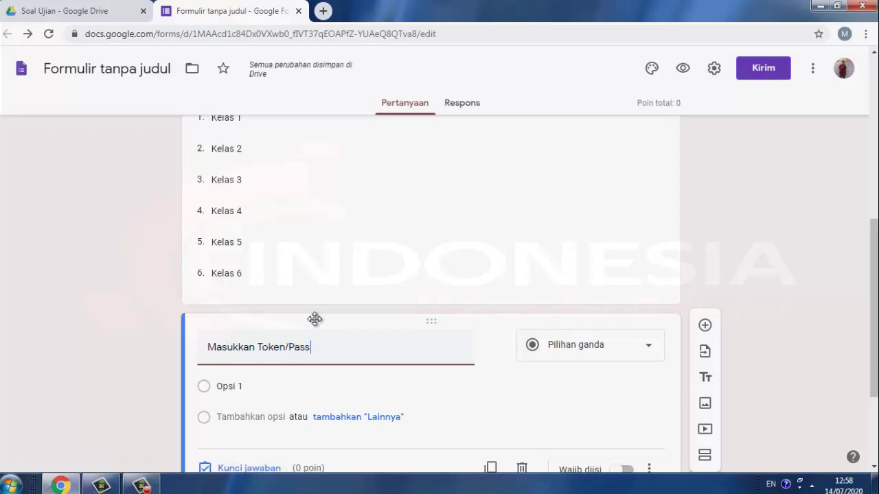
type("word")
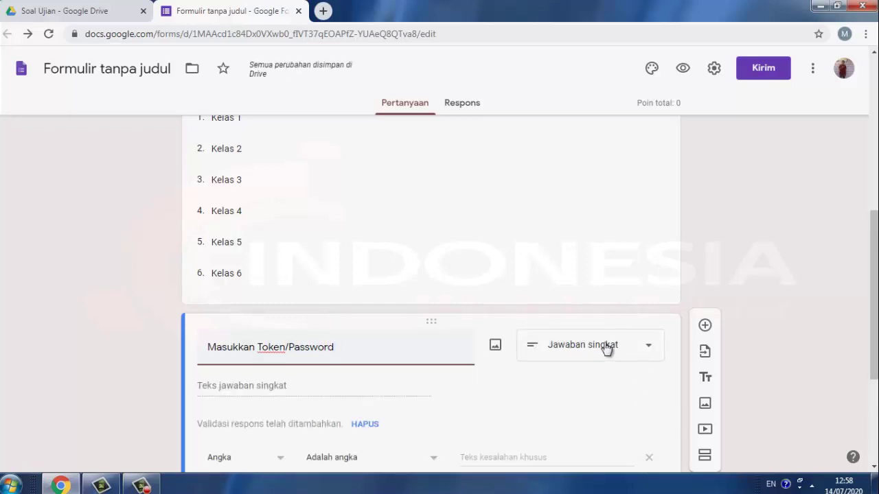
Validate answers as text containing the secret token, with error 'Maaf Token/Password Anda SALAH'.
left_click_drag(875, 344, 875, 407)
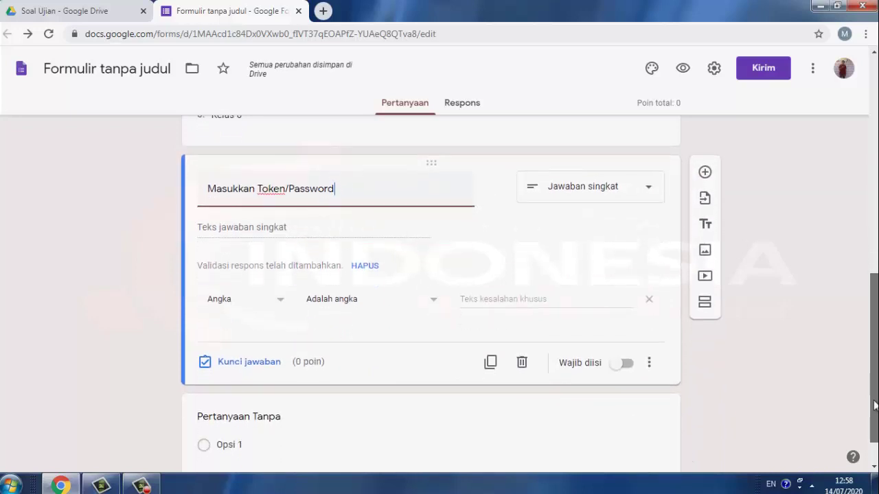
left_click(283, 309)
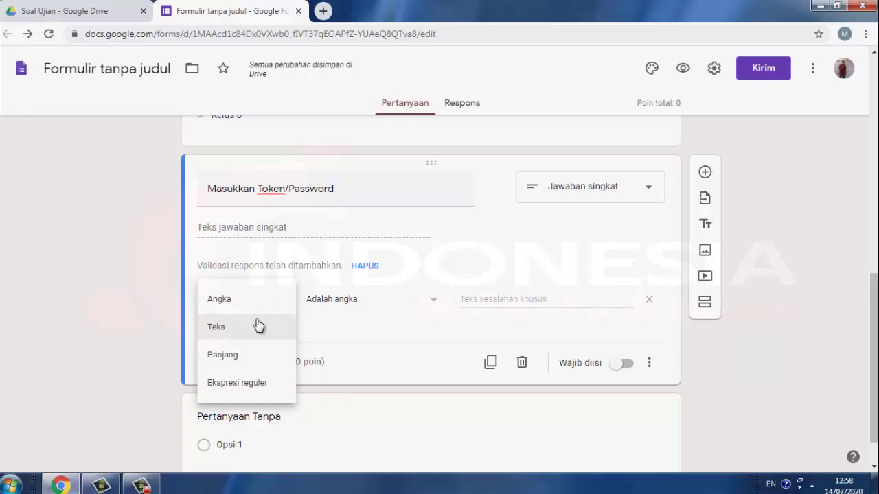
left_click(256, 323)
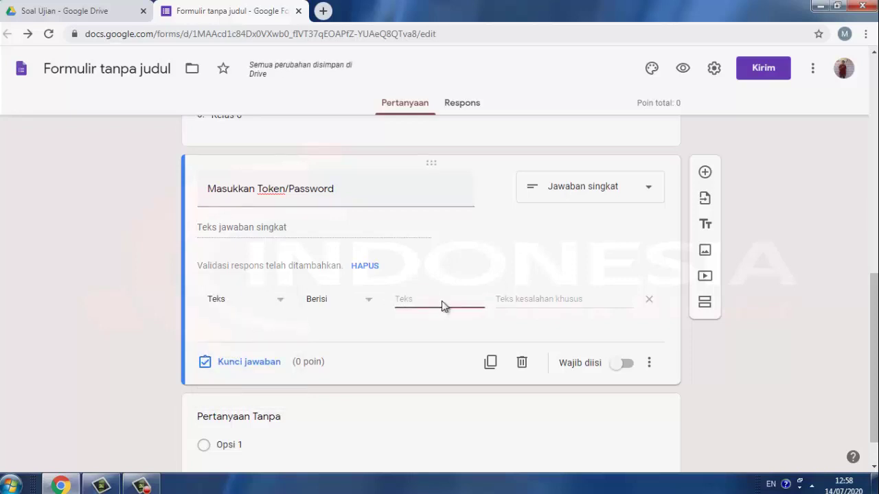
type("bismillah")
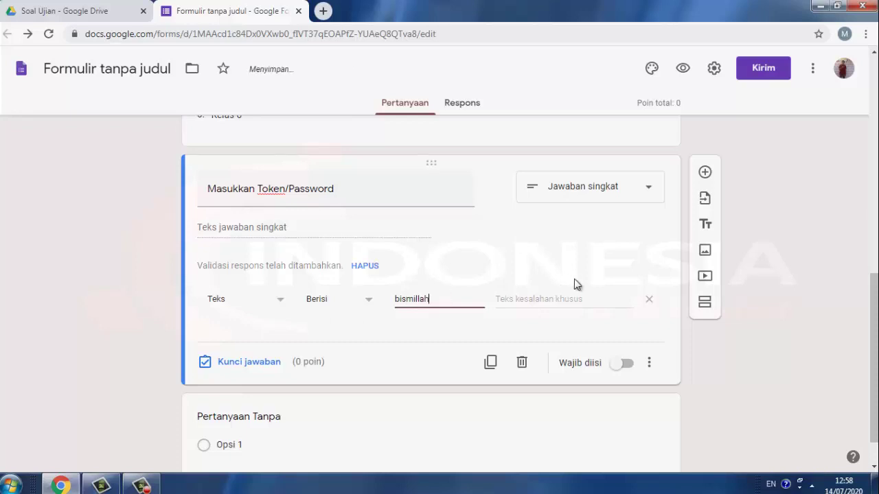
left_click(523, 300)
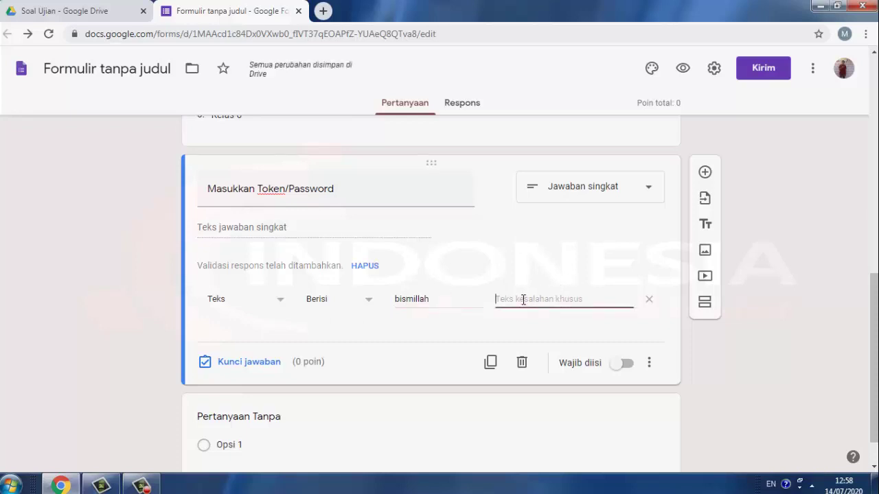
type("Maa")
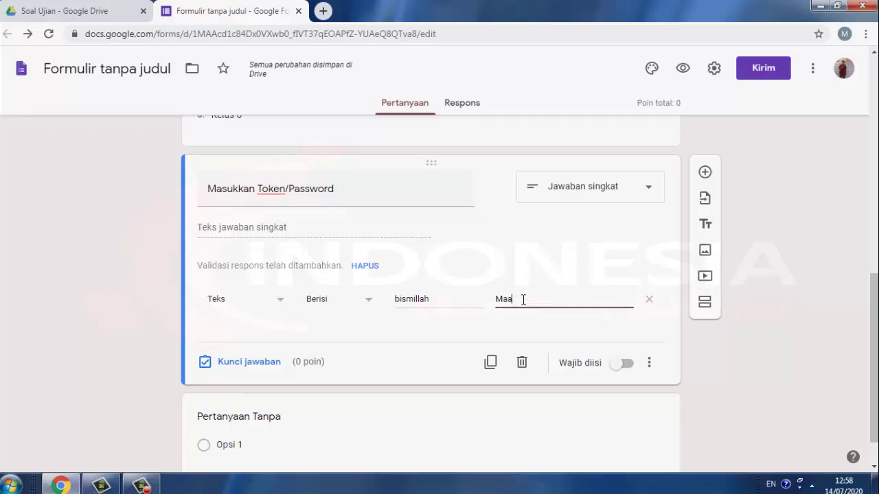
type("f Tok")
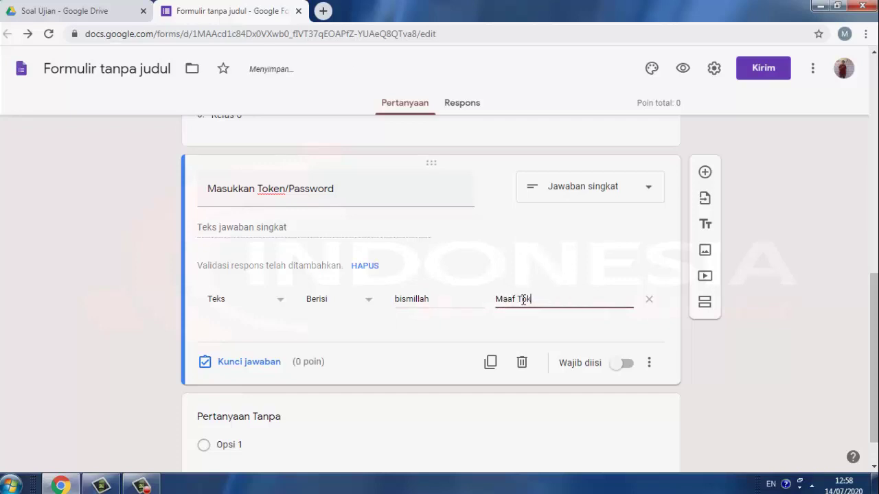
type("en/Password Anda S")
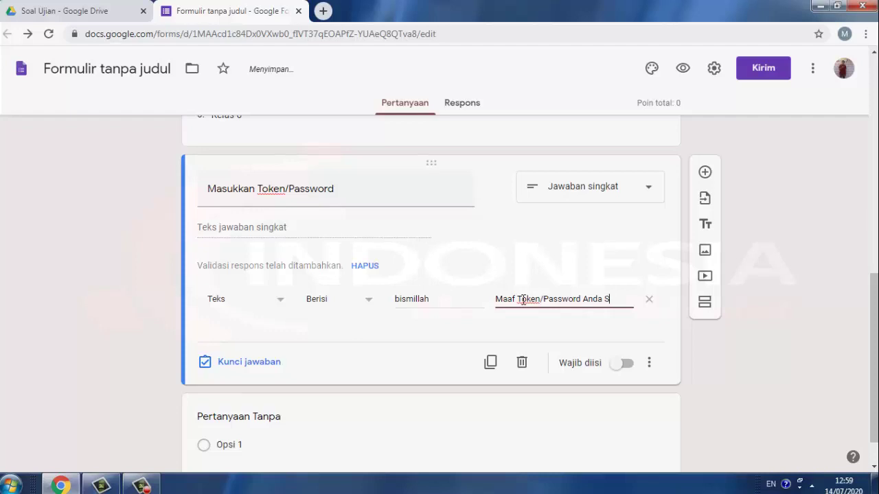
type("ALAH")
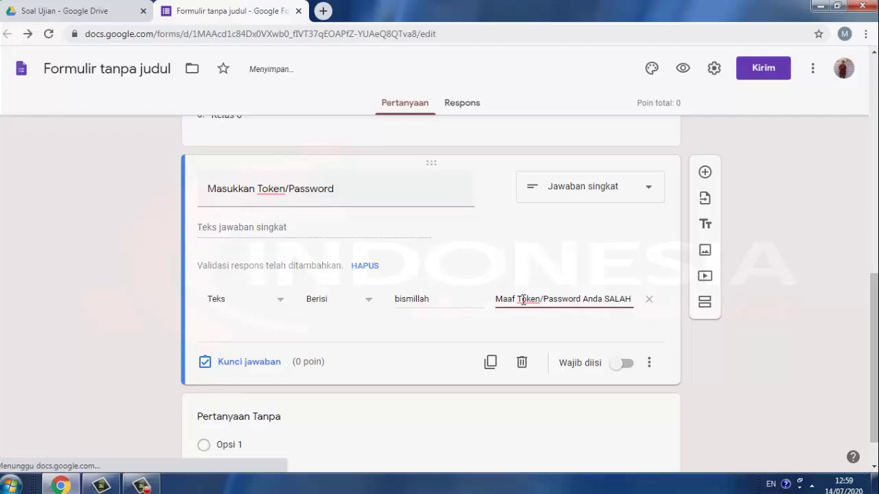
Make the token question required.
left_click(626, 365)
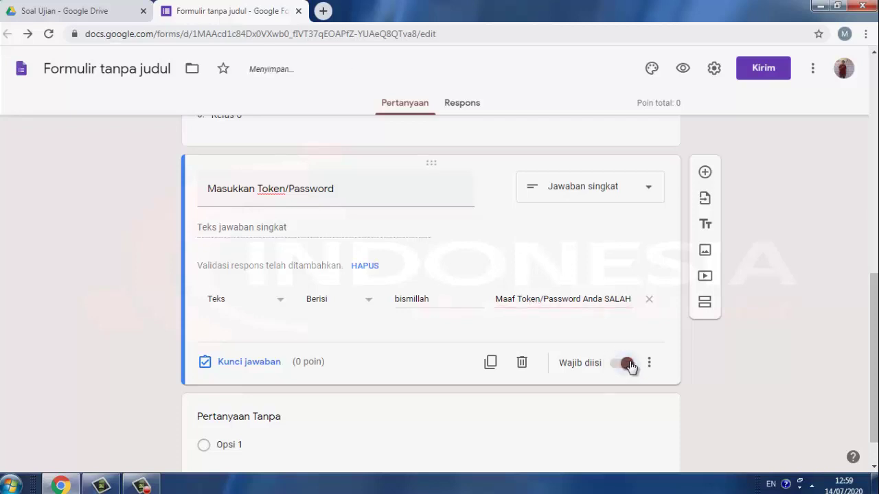
left_click(650, 364)
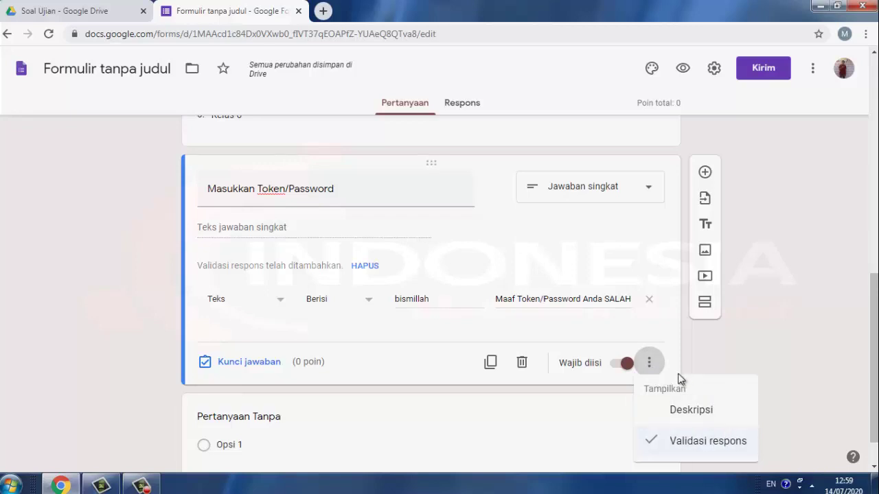
left_click(608, 324)
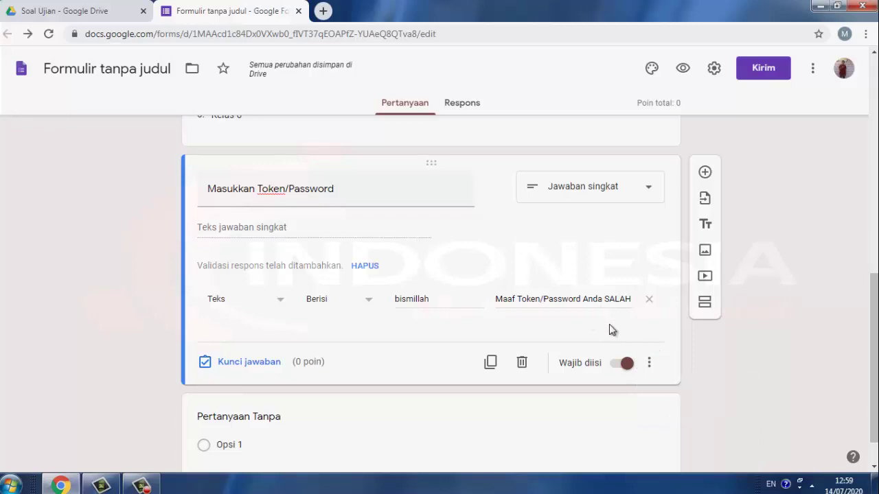
scroll(608, 324, "down", 1)
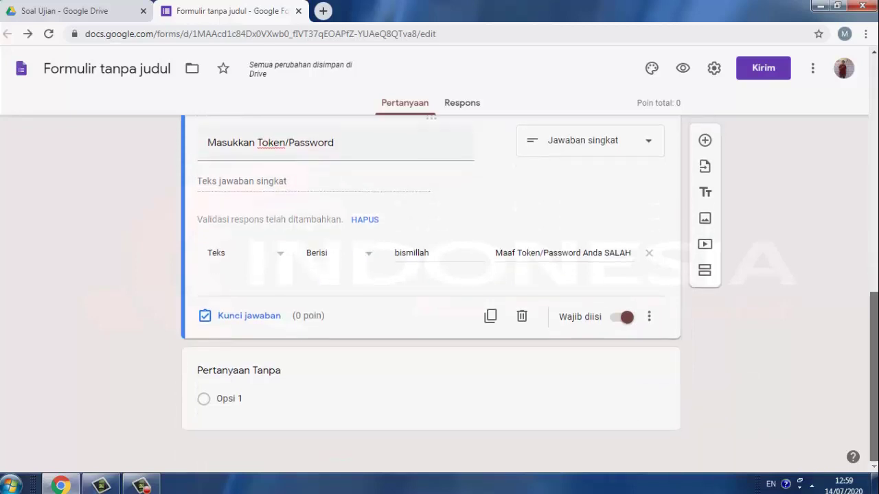
Add a new section after the token question, titled 'Jawablah pertanyaan berikut dengan jawaban yang Tepat'.
left_click(703, 272)
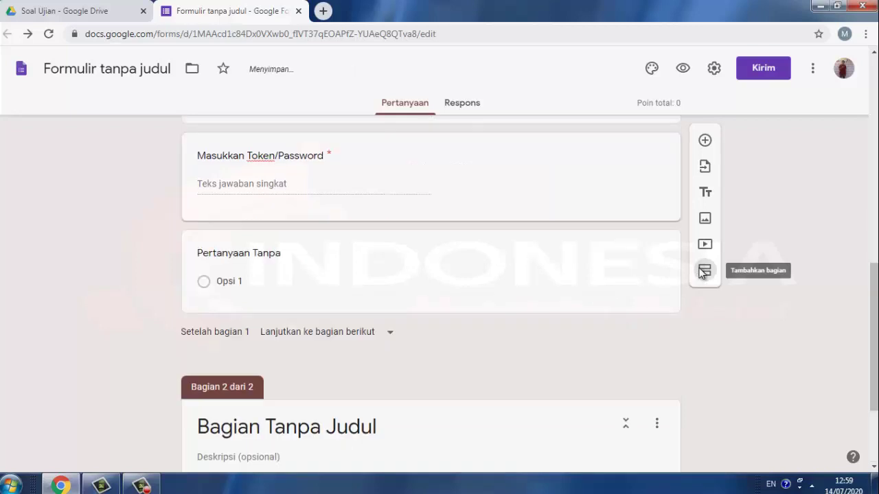
left_click(396, 339)
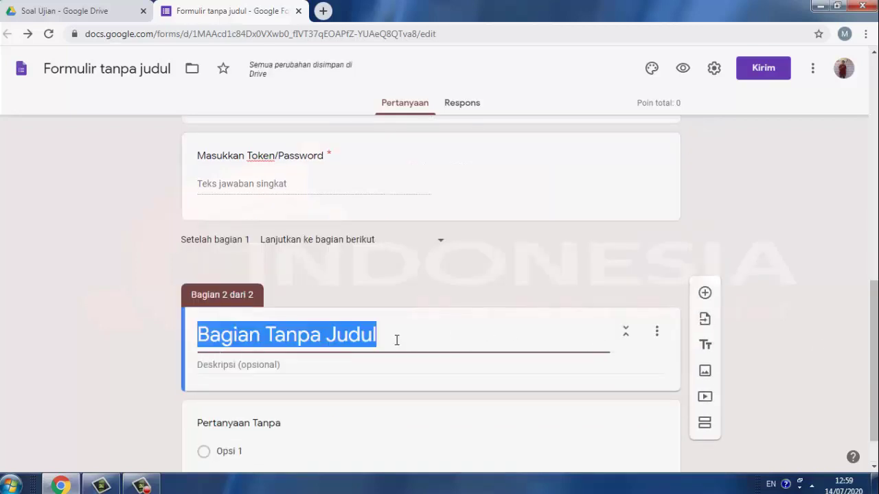
type("Ja")
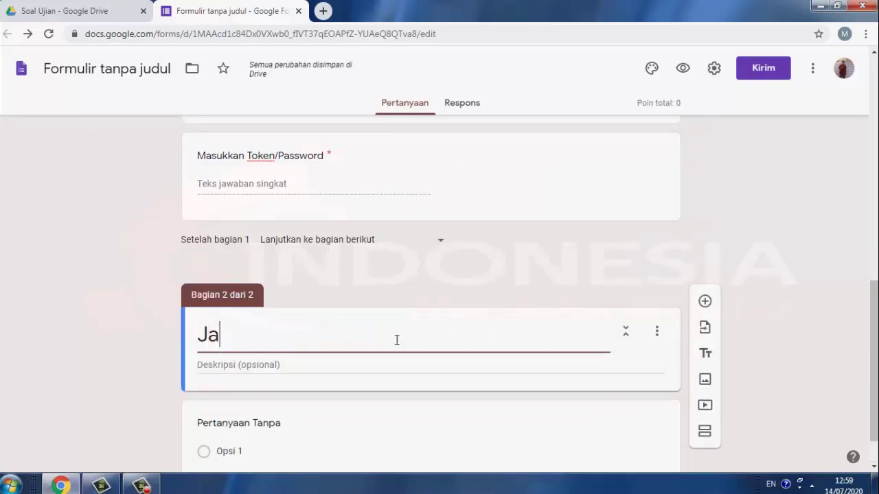
type("wablah")
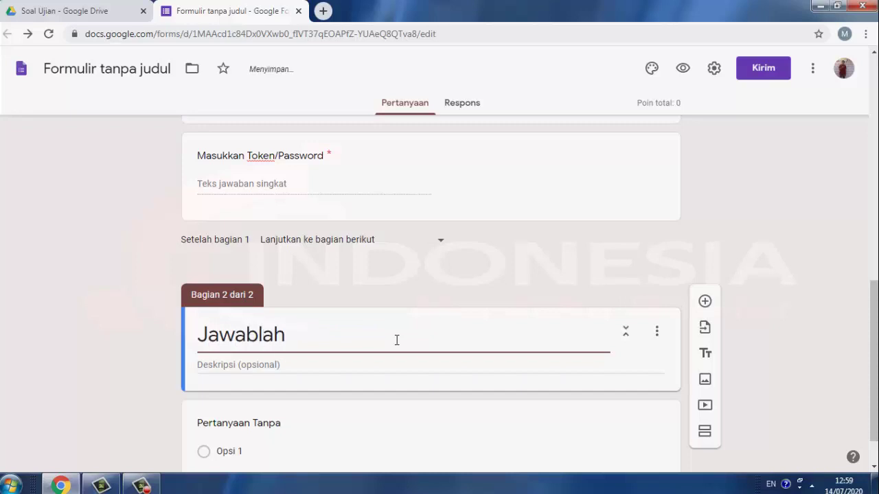
type(" perta")
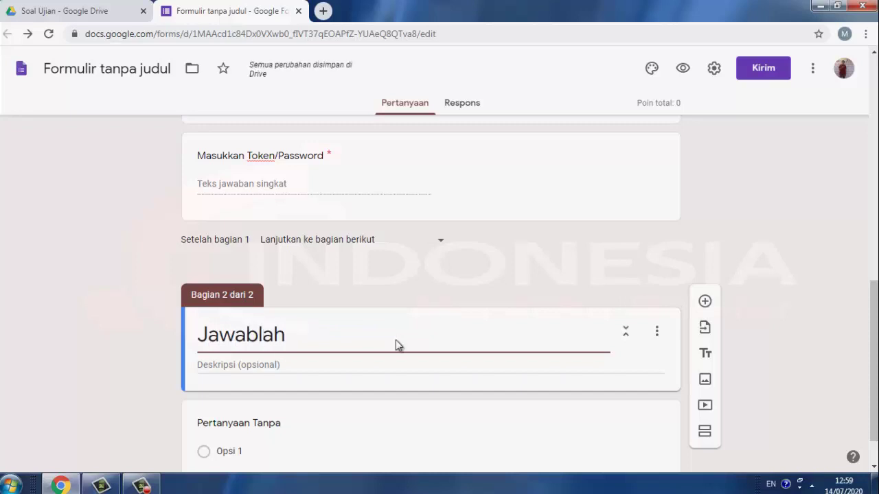
type("nya")
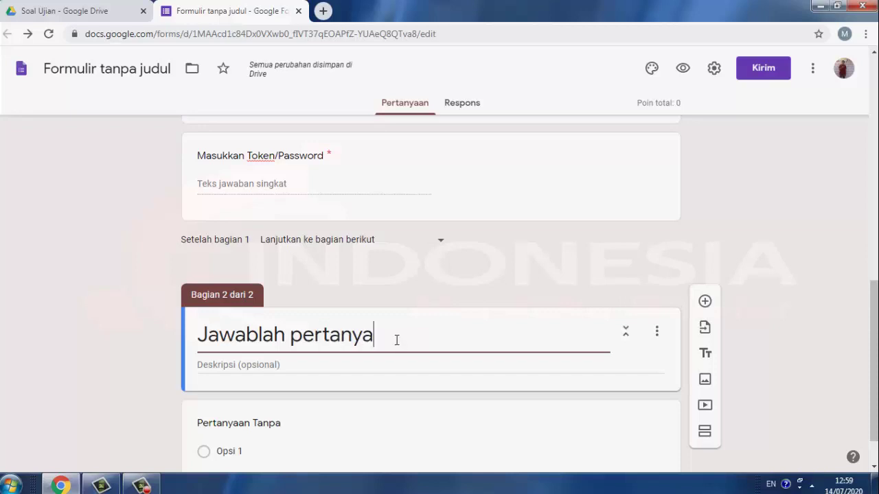
type("an beri")
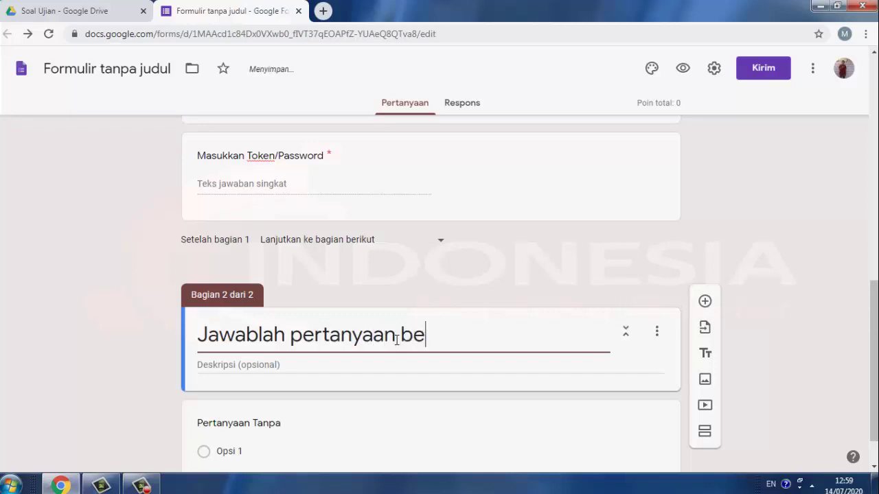
type("t")
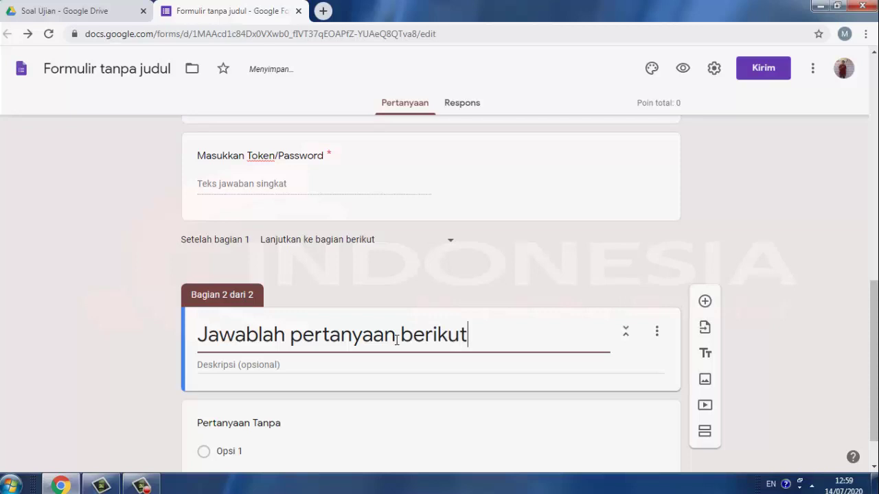
type(" dengan jawa")
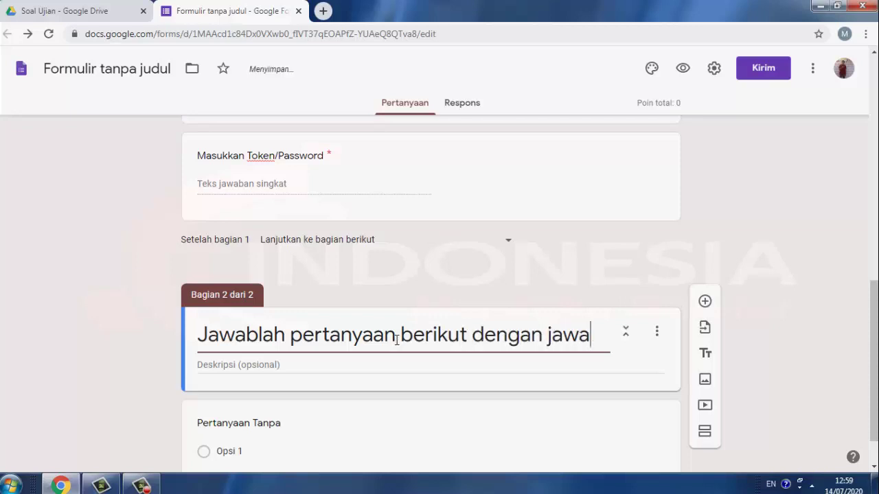
type("b")
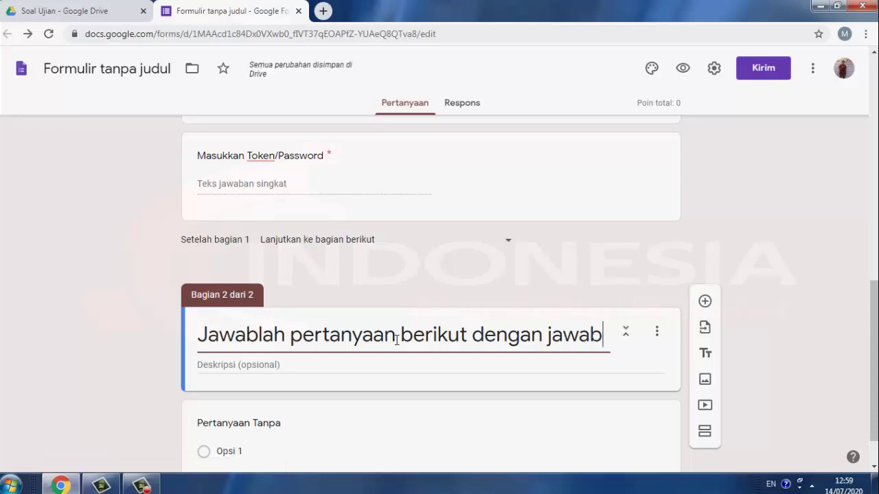
type("an yang ")
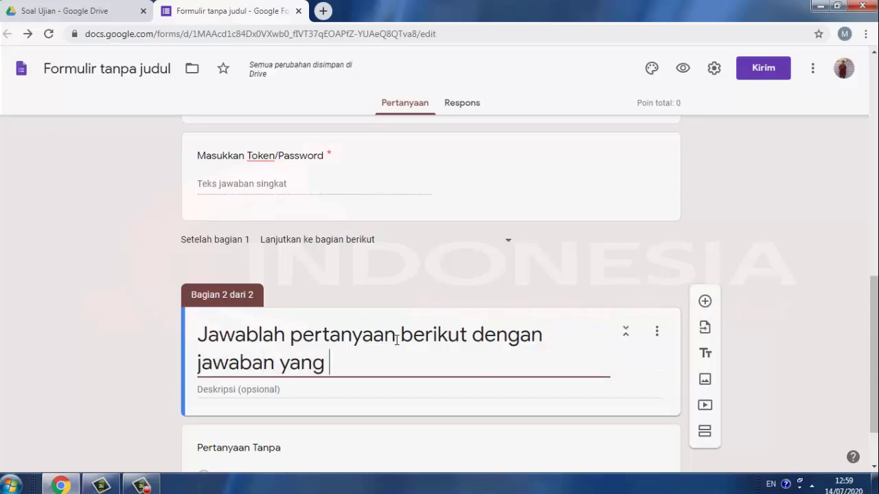
type("Tepat")
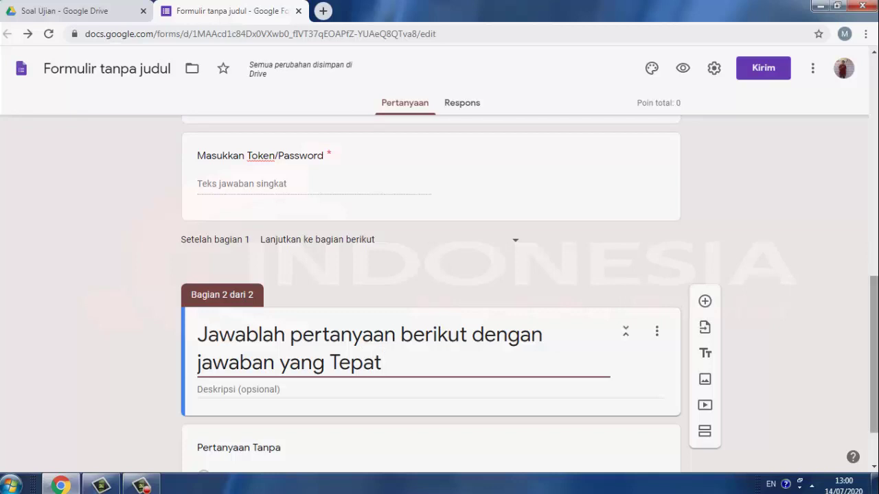
scroll(440, 295, "down", 1)
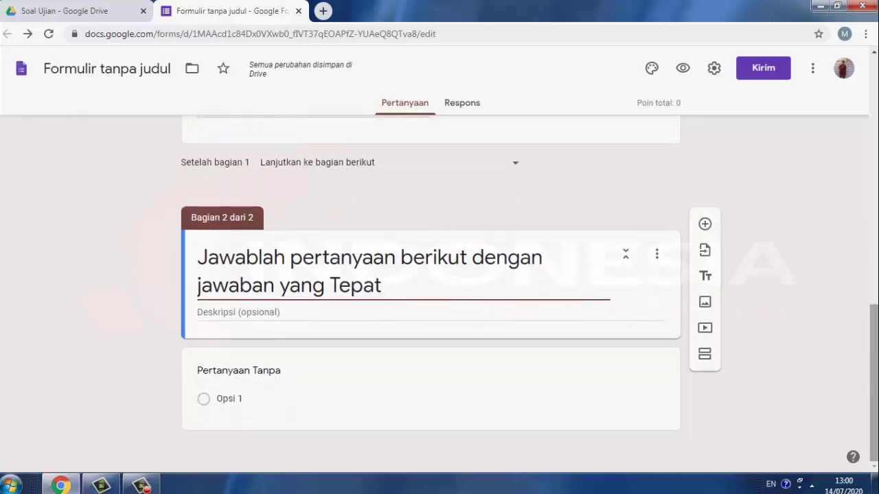
Add a short-answer question: 'Sebutkan nama hewan yang mengeluarkan suara "Meoong"?'.
left_click(706, 224)
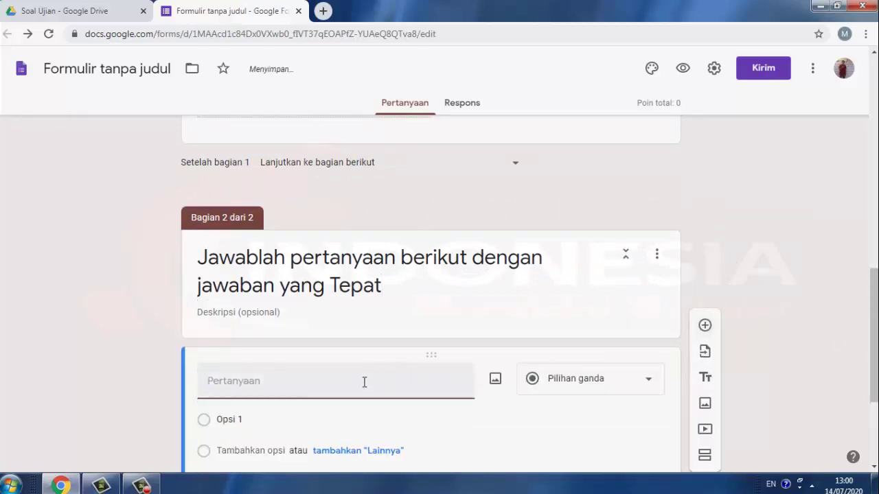
left_click_drag(874, 317, 874, 357)
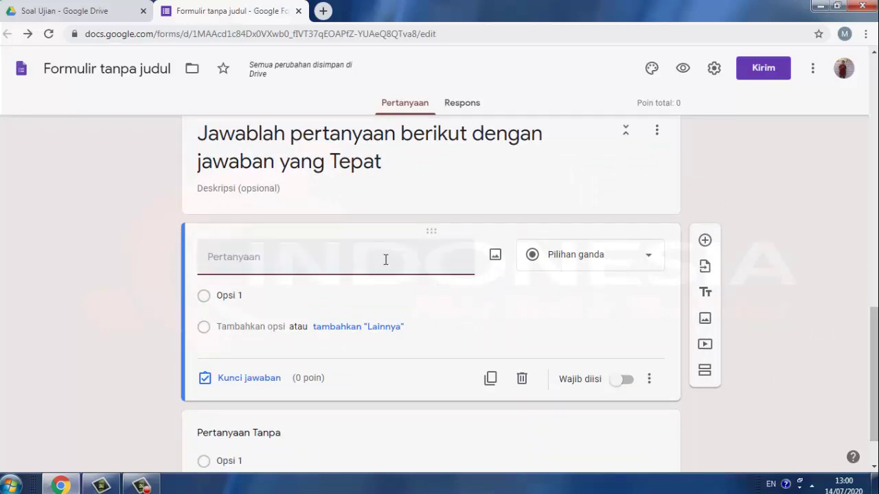
type("Sebutkan")
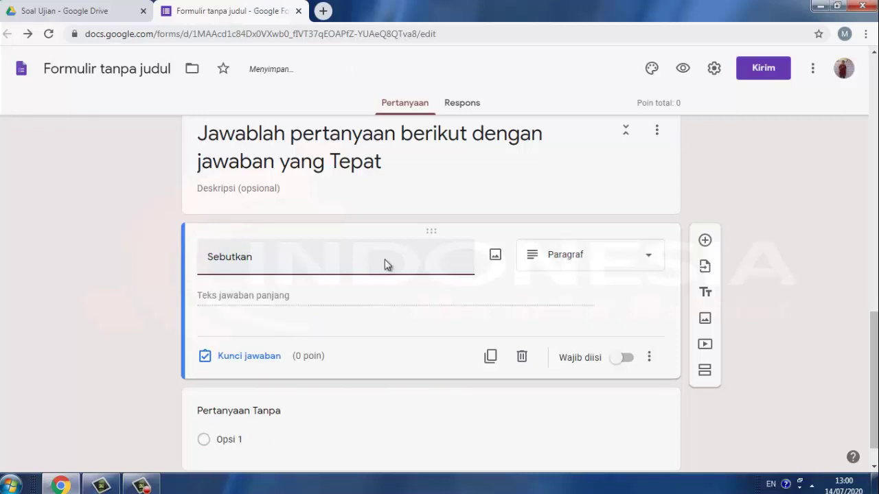
type(" nama")
type(" wab")
key("BackSpace")
key("BackSpace")
key("BackSpace")
type("hea")
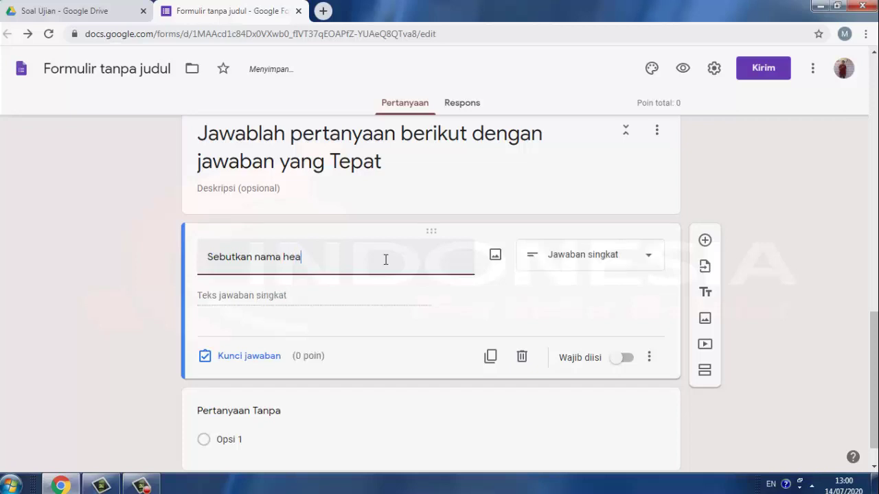
key("BackSpace")
type("wan yang mengeluark")
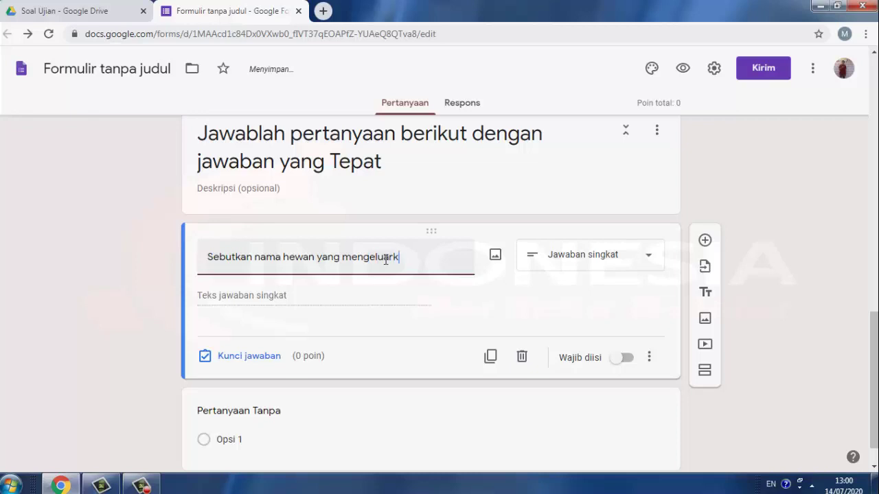
type("an suara \"Me")
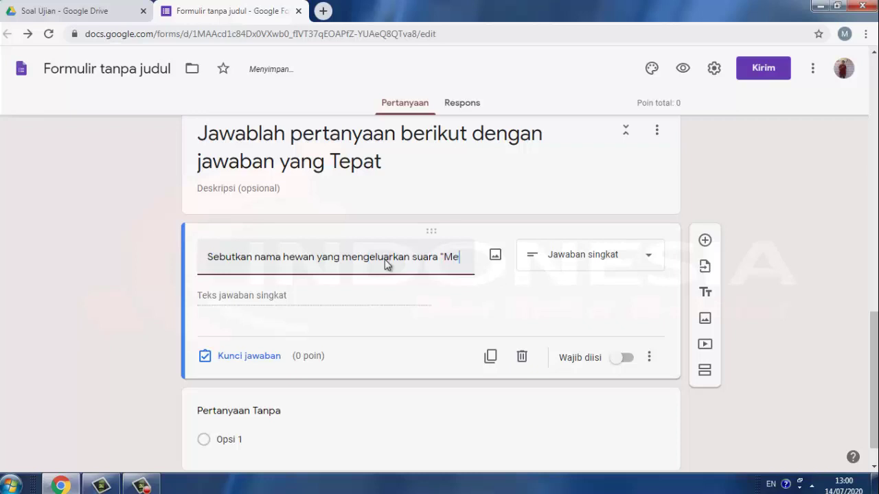
type("o")
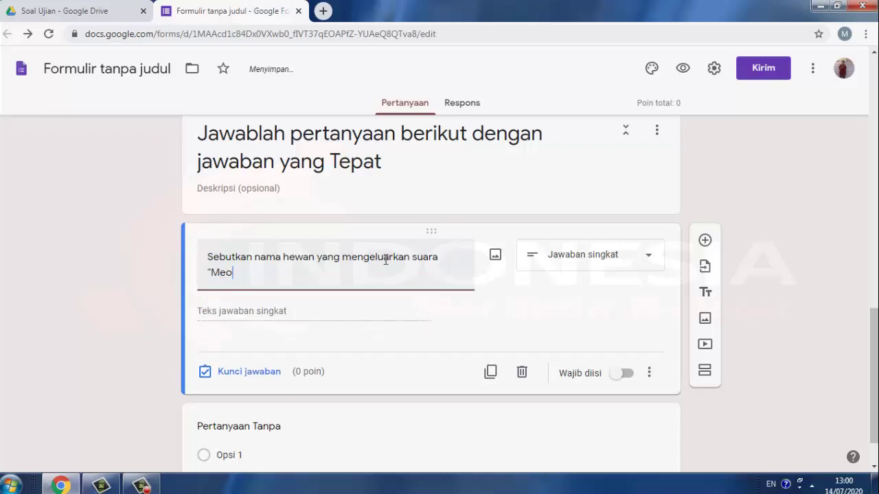
type("ong")
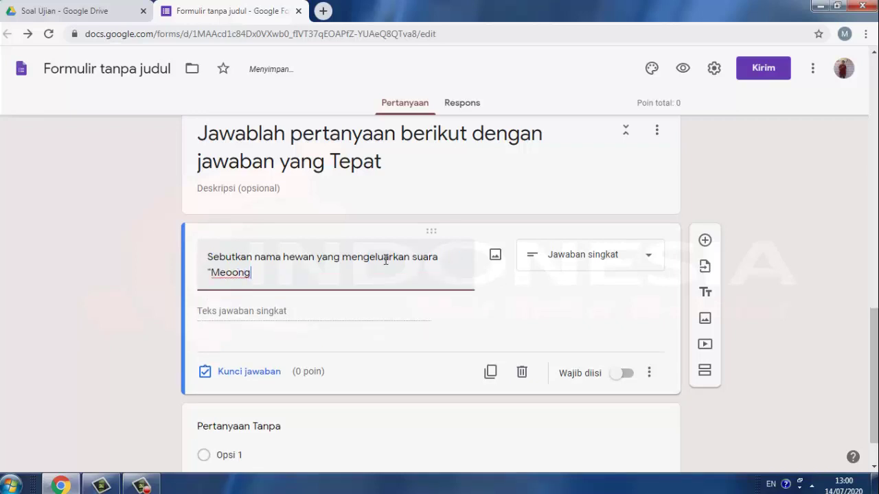
type("\"")
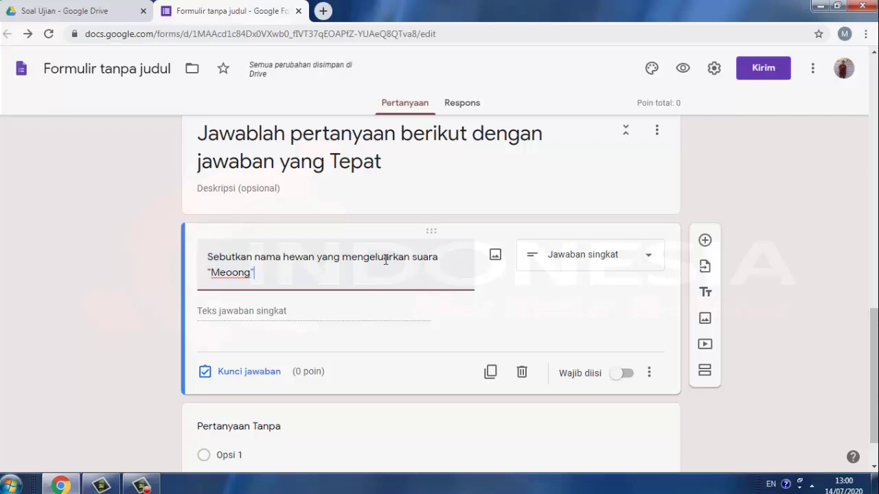
type("?")
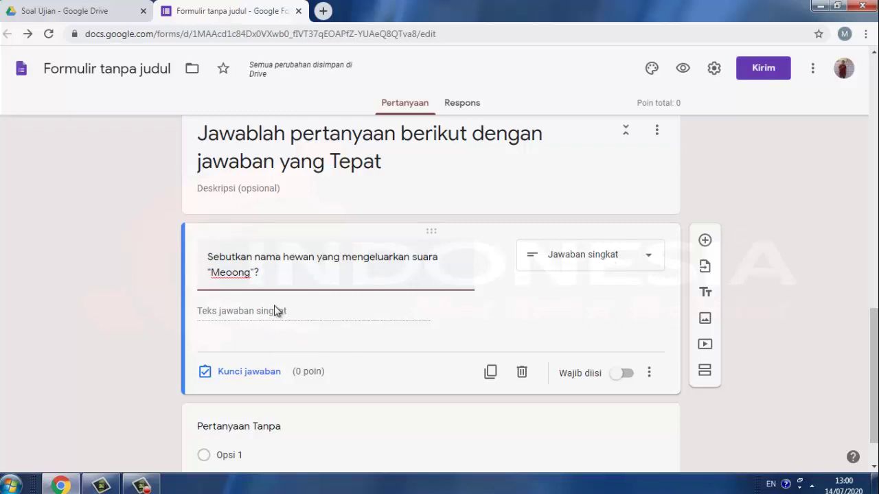
In the answer key, accept KUCING, kucing and Kucing as correct answers.
left_click(263, 374)
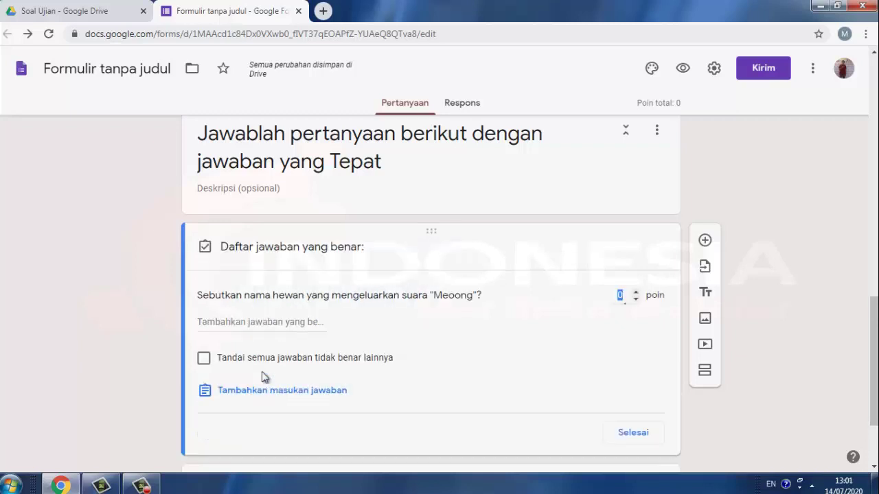
left_click(269, 327)
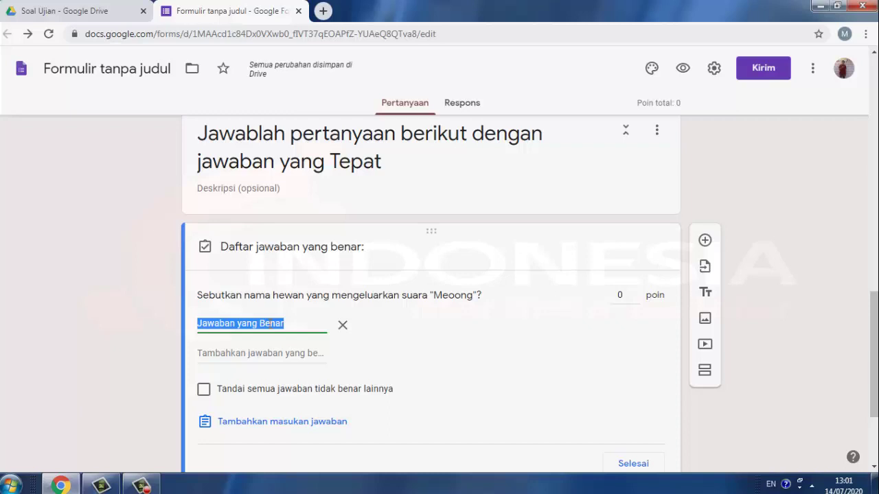
type("KU")
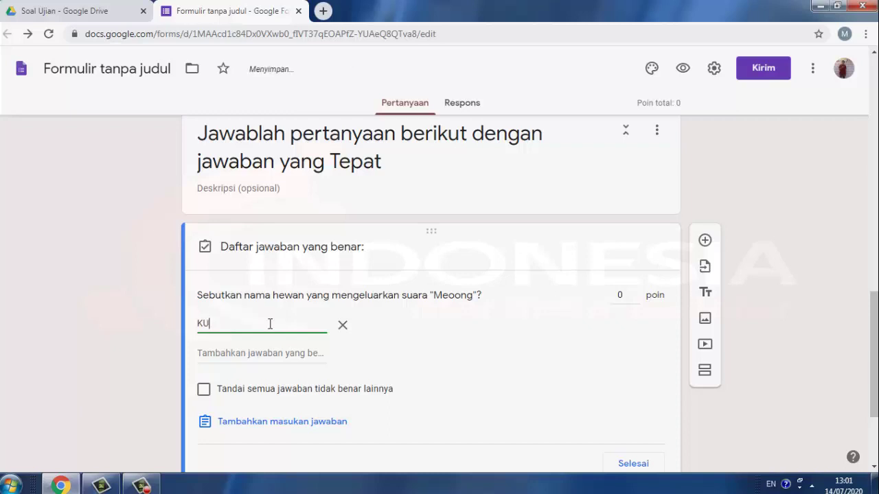
type("CING")
left_click(268, 351)
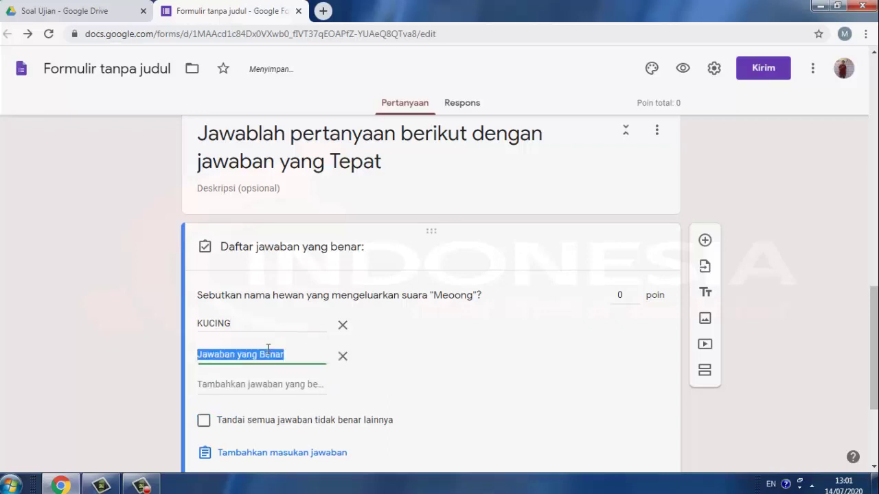
type("kucing")
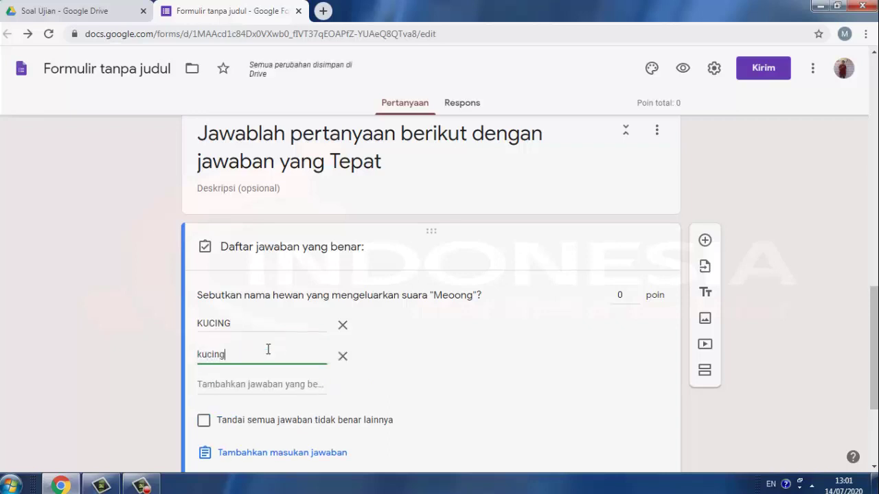
left_click(275, 385)
type("K")
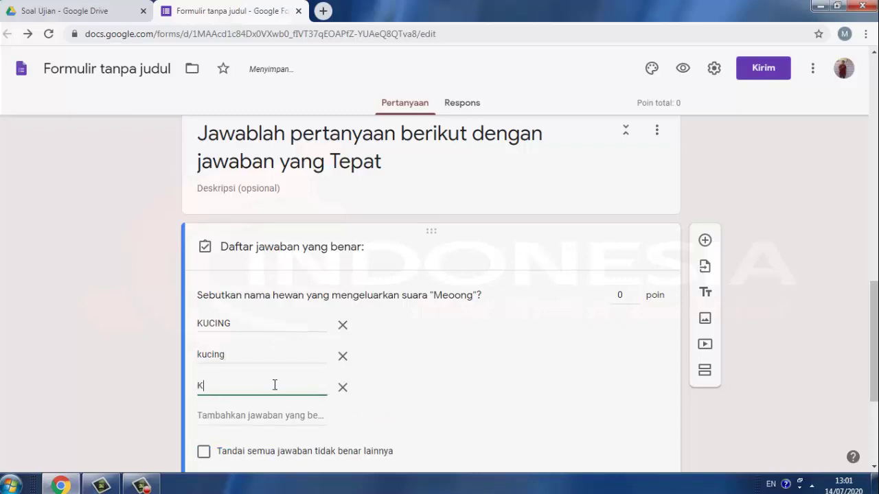
type("ucing")
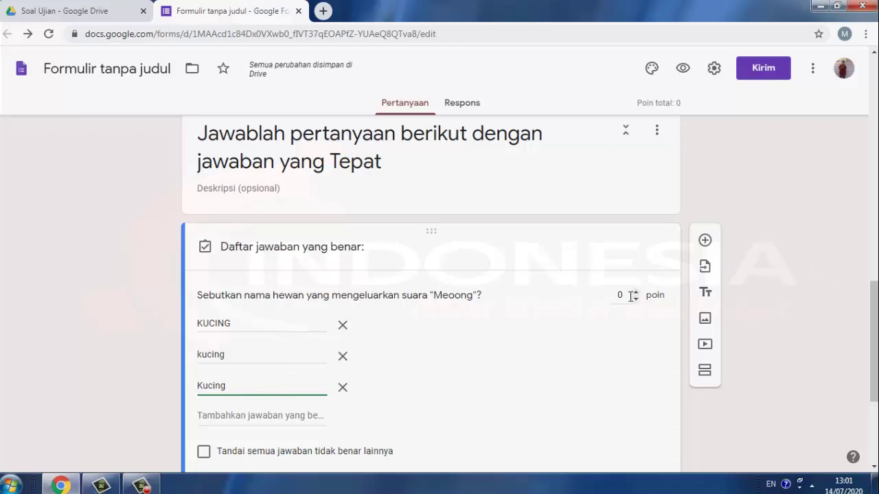
Make the Meoong question worth 10 points and finish the answer key.
left_click(629, 296)
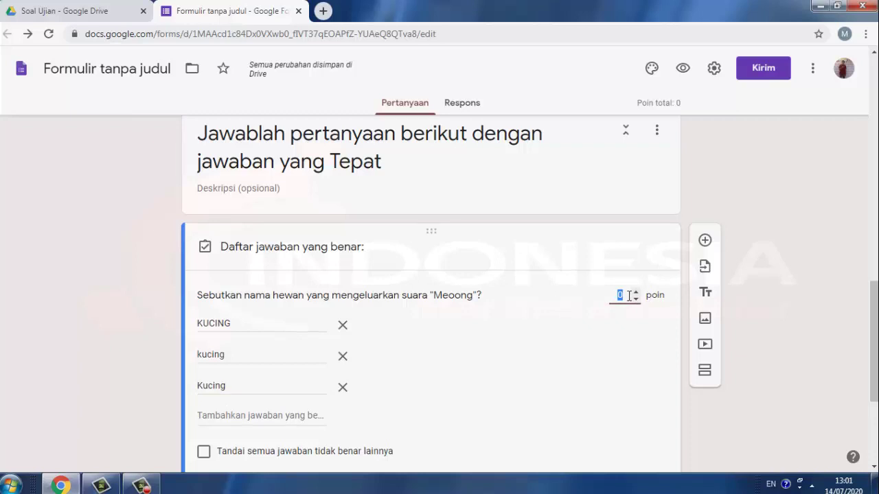
type("10")
left_click_drag(874, 338, 875, 393)
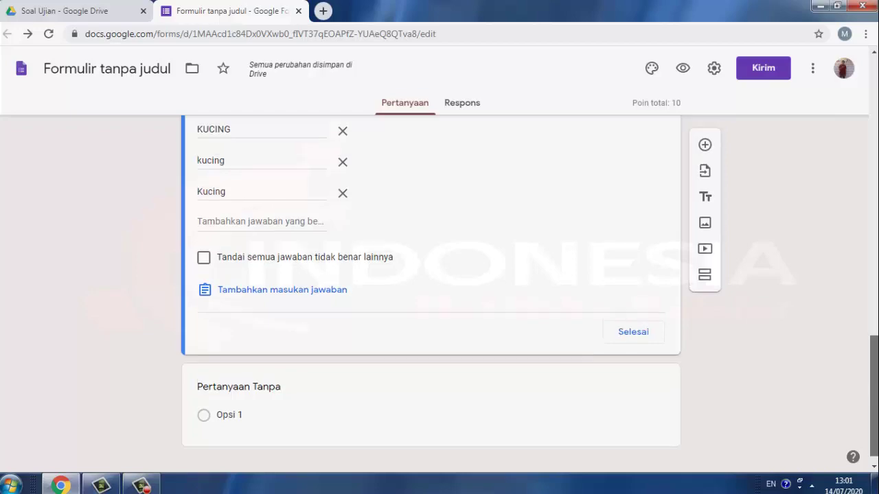
scroll(875, 384, "up", 4)
scroll(871, 377, "down", 3)
left_click_drag(868, 374, 870, 382)
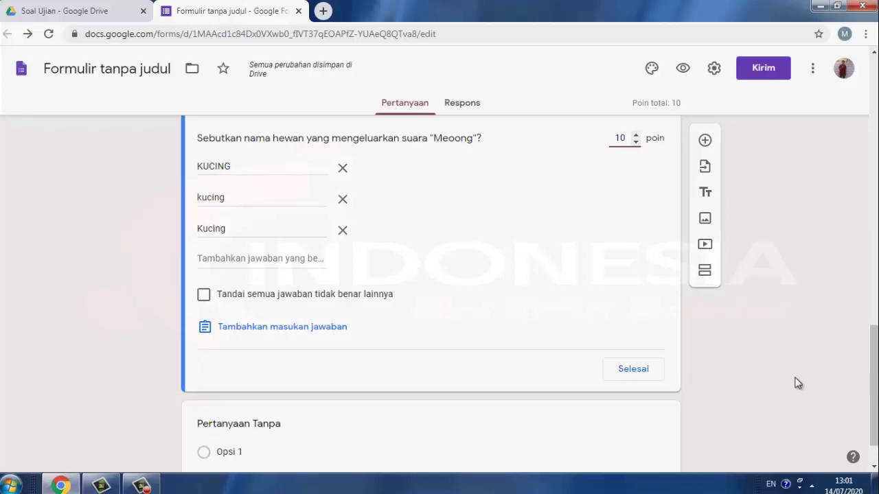
left_click(644, 374)
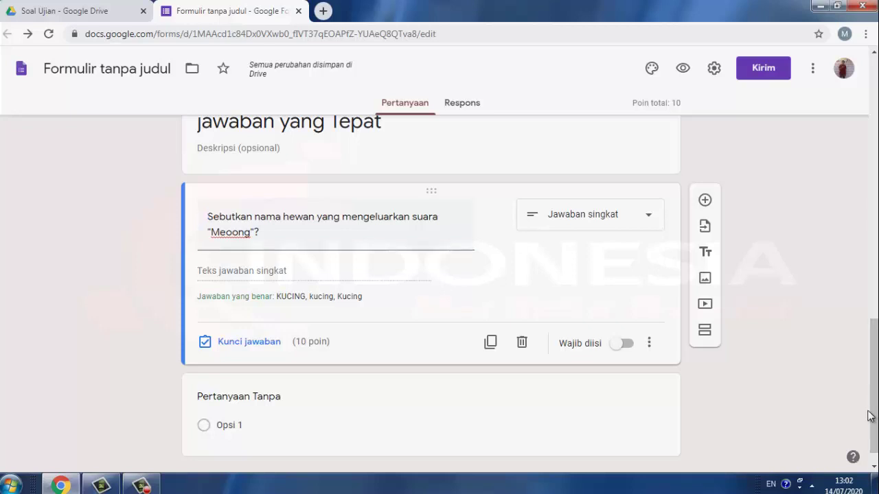
scroll(873, 169, "up", 6)
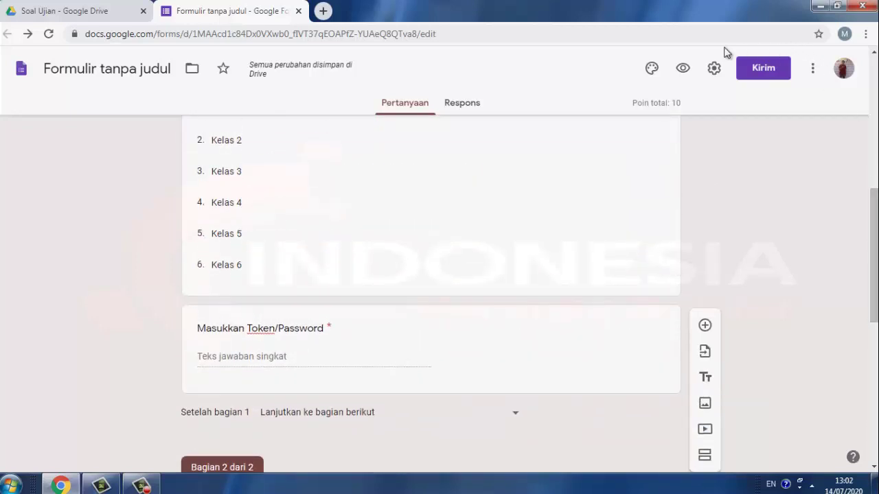
Preview the quiz and enter a student's full name with class Kelas 4.
left_click(683, 71)
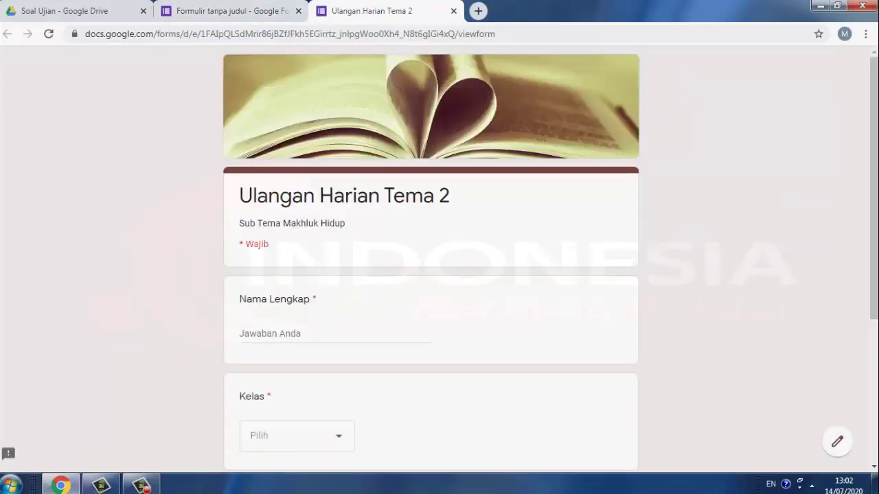
scroll(461, 249, "down", 1)
left_click(278, 261)
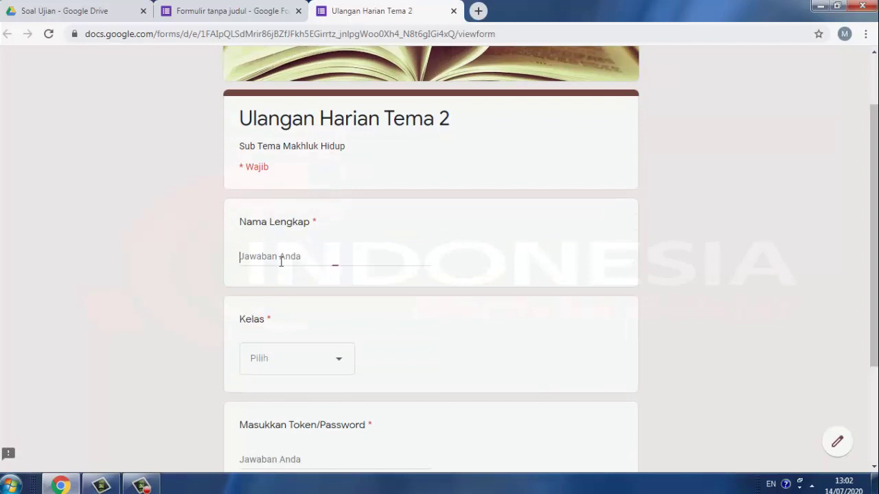
type("Ahm")
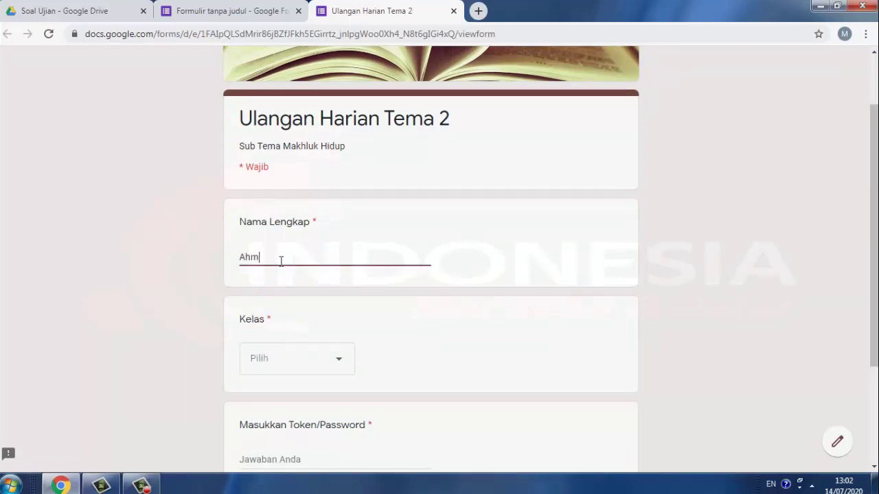
type("ad As")
type("ad")
left_click(314, 367)
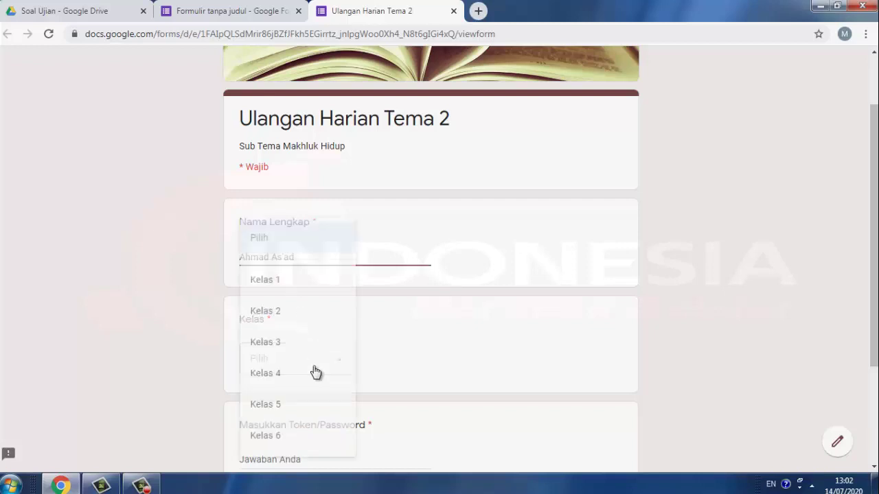
left_click(352, 368)
scroll(862, 354, "down", 2)
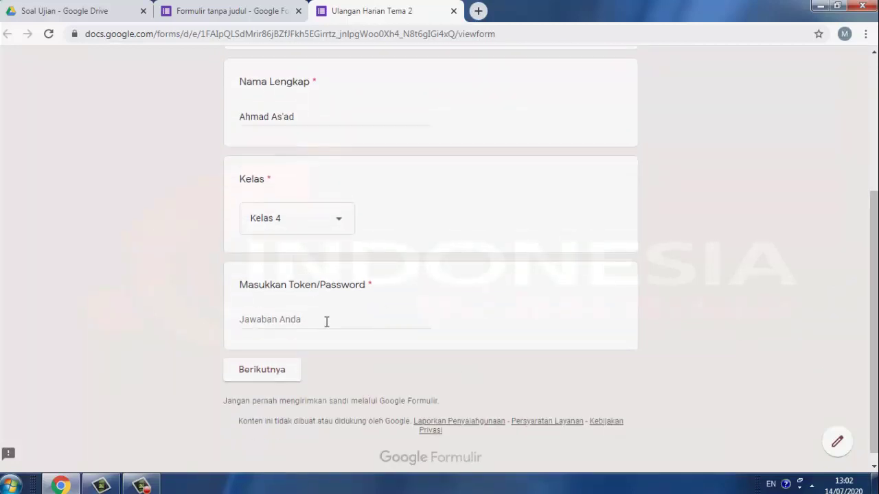
Try a wrong token, then correct it and continue to the second section.
left_click(327, 322)
type("biss")
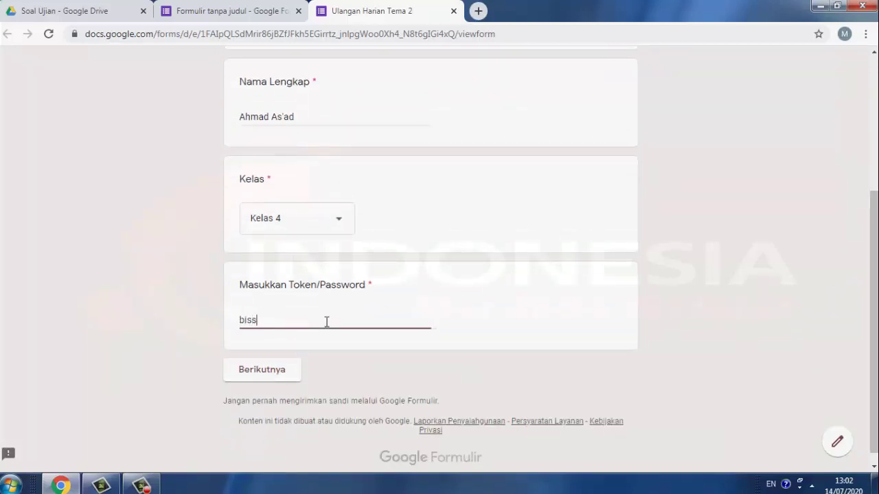
left_click(284, 371)
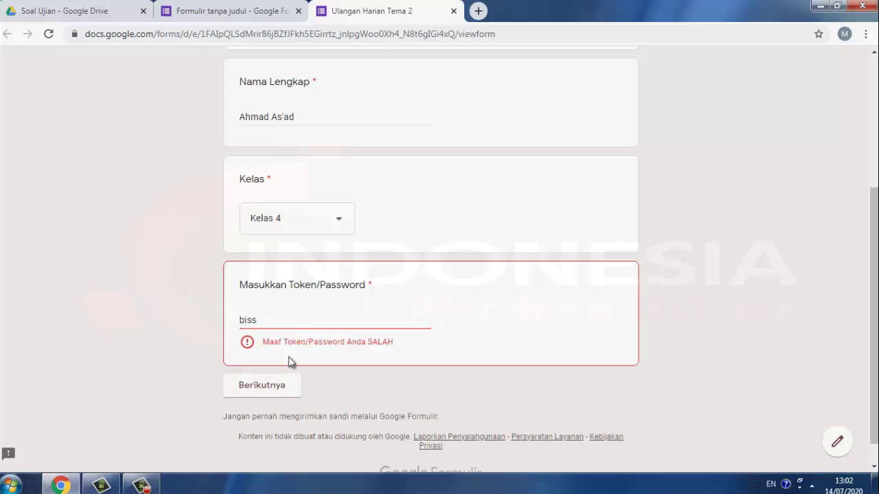
left_click(289, 321)
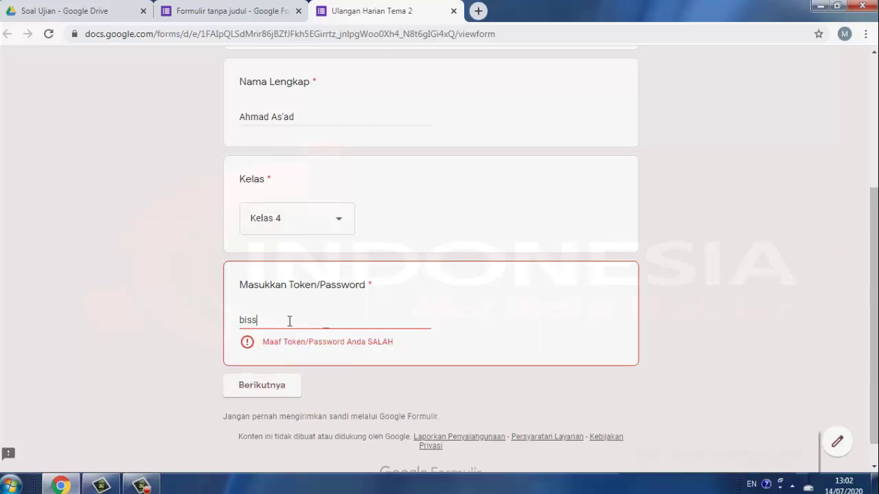
key("BackSpace")
type("millah")
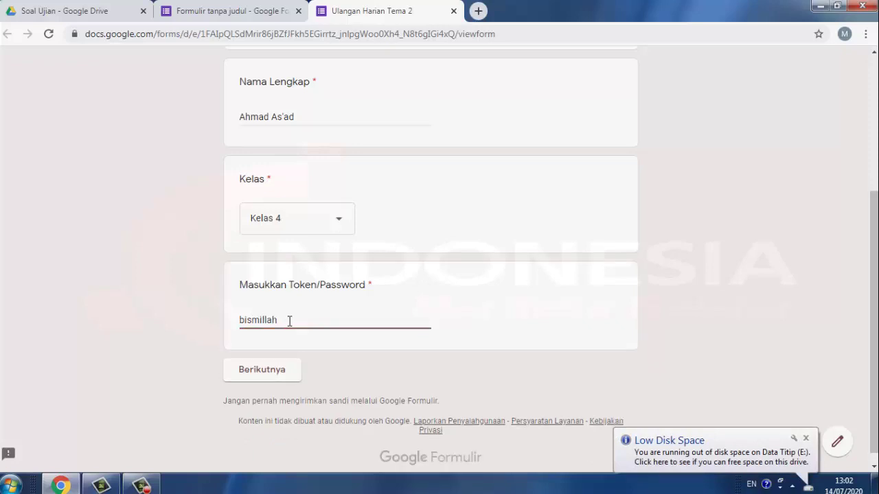
left_click(290, 376)
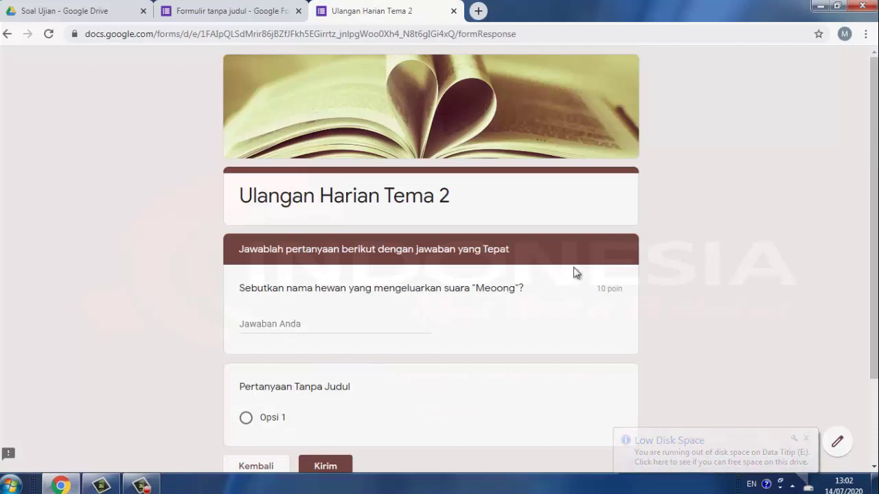
Answer 'Kucing' to the Meoong question in the preview and submit it.
scroll(576, 273, "down", 1)
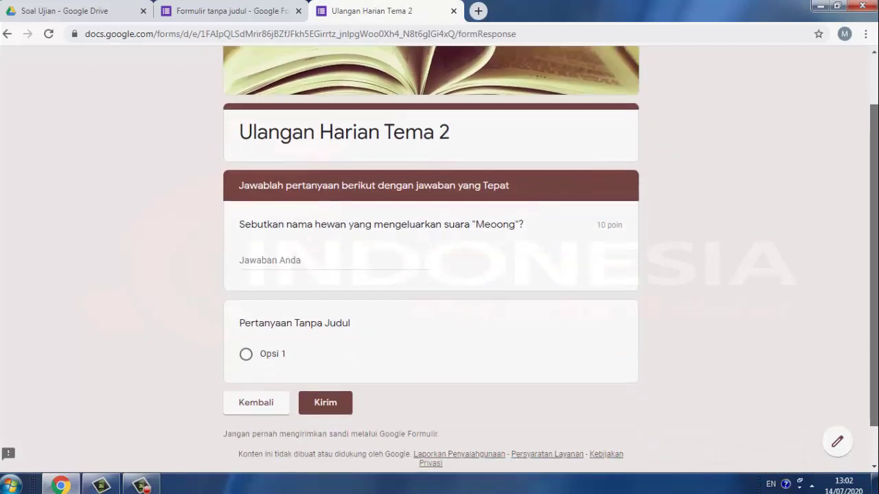
left_click(351, 256)
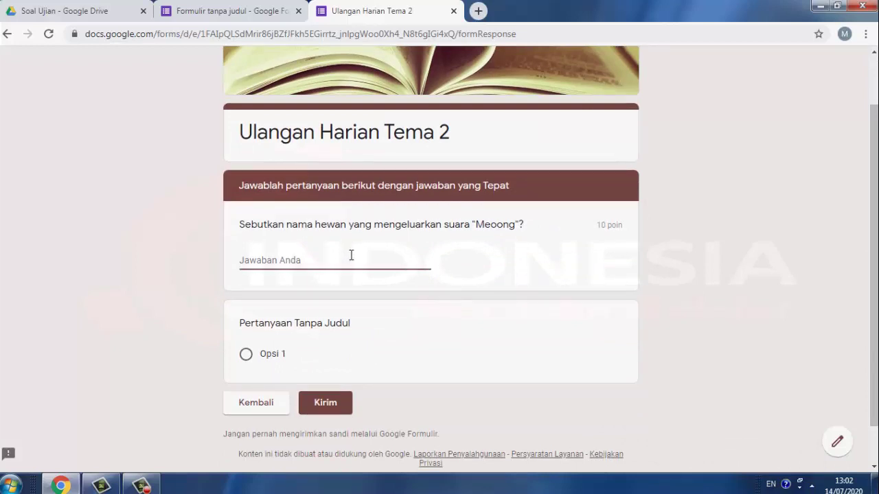
type("Kucing")
left_click(335, 403)
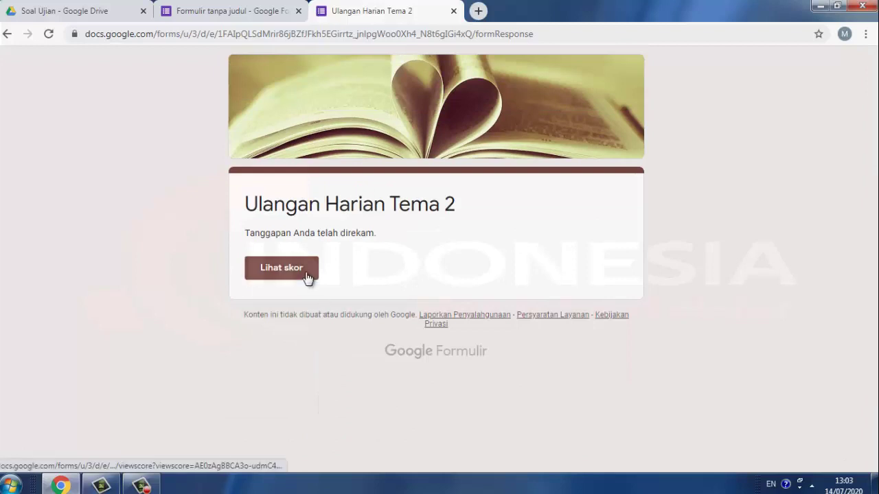
Review the submitted response's 10/10 score, then go back to the form editor.
left_click(307, 277)
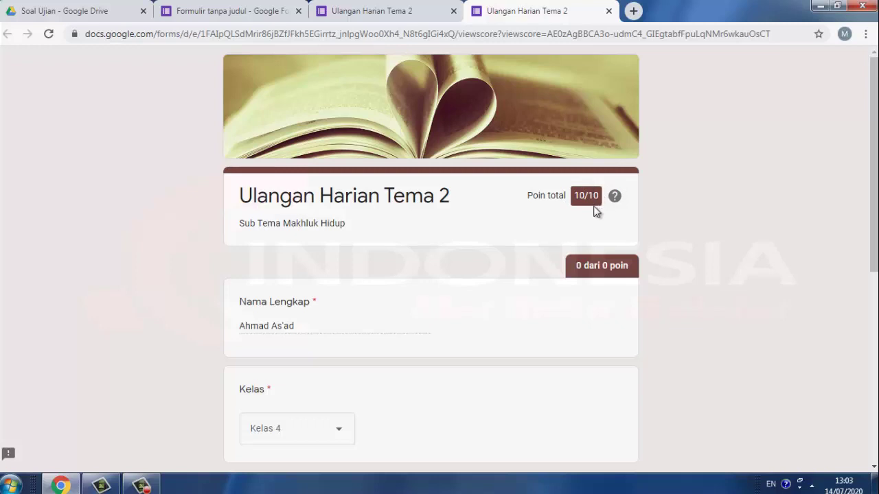
left_click_drag(873, 219, 876, 419)
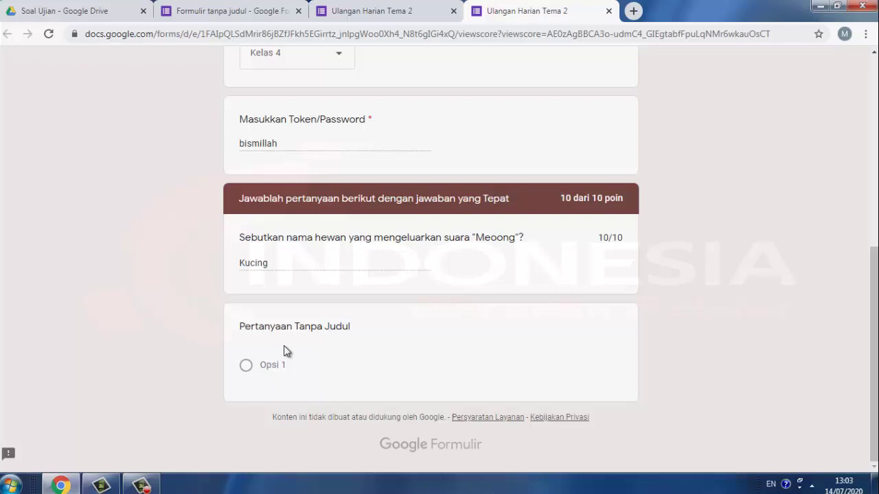
scroll(430, 261, "up", 1)
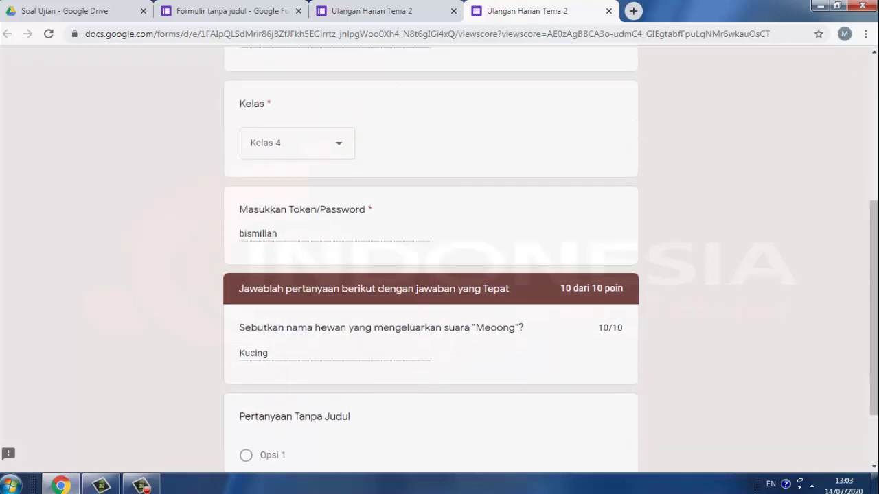
scroll(877, 199, "up", 4)
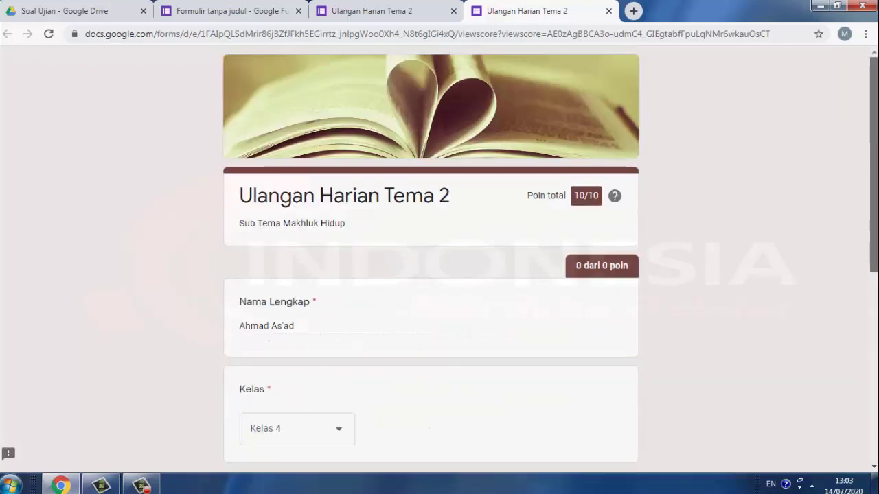
left_click(234, 11)
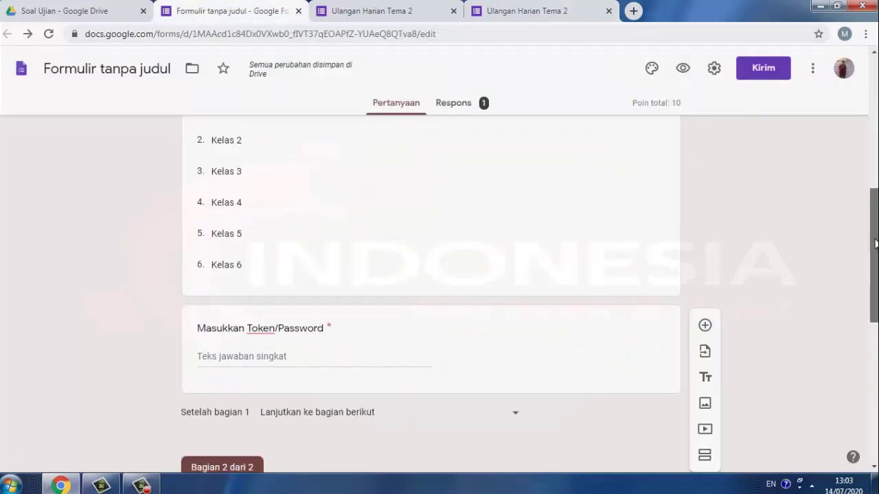
Generate a shortened forms.gle share link, copy it, and close the send dialog.
left_click_drag(876, 230, 876, 131)
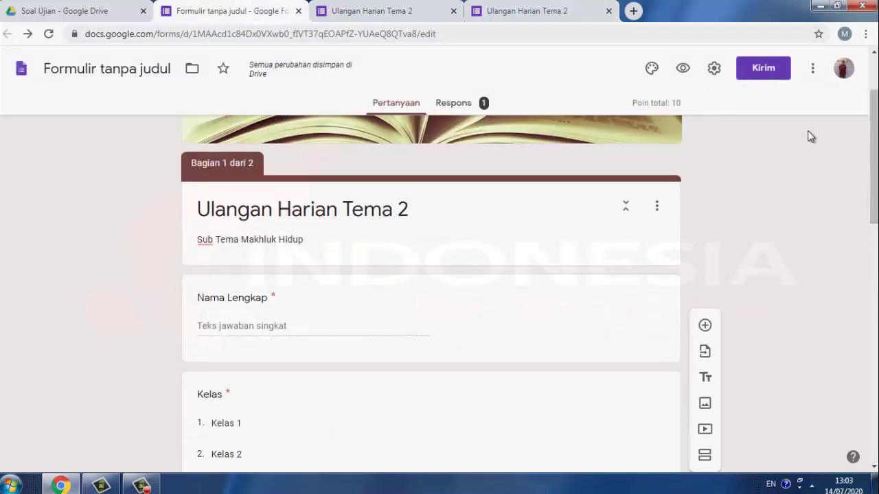
left_click(753, 72)
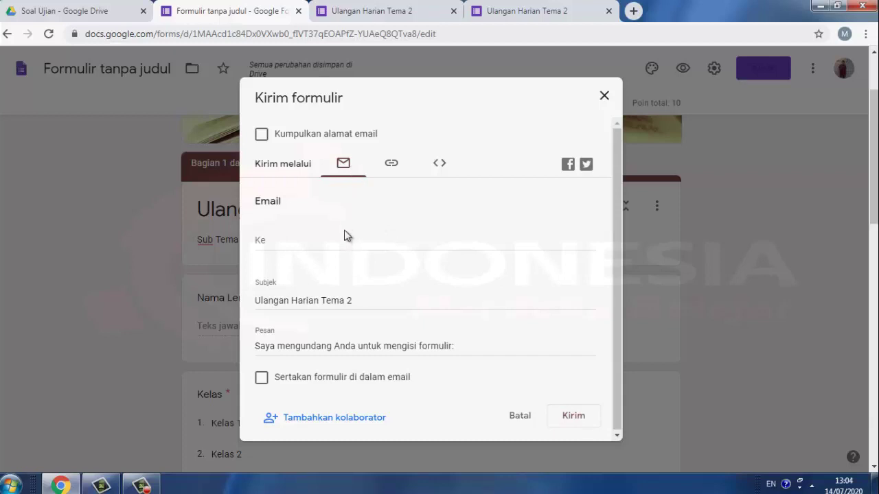
left_click(393, 165)
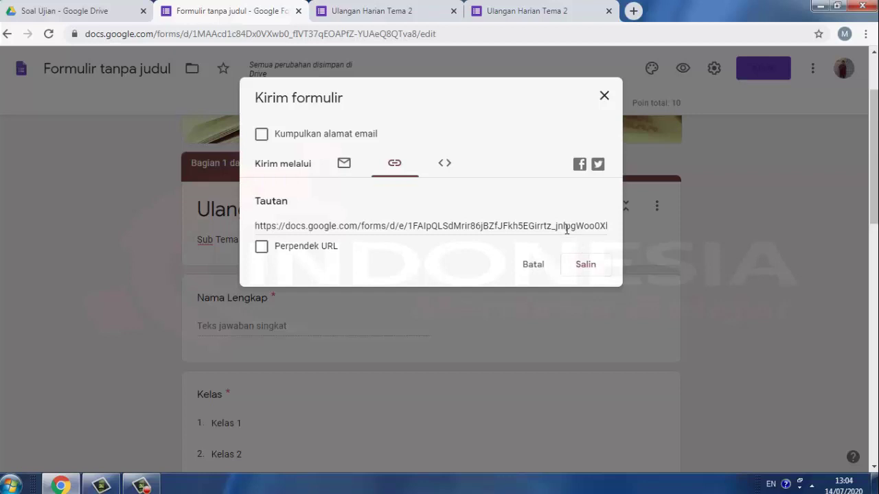
left_click(265, 250)
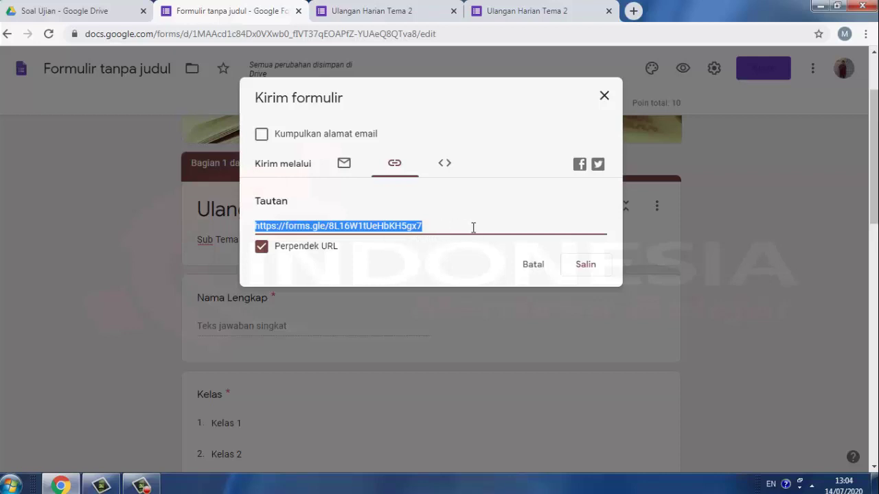
left_click(576, 270)
left_click(575, 270)
left_click(612, 97)
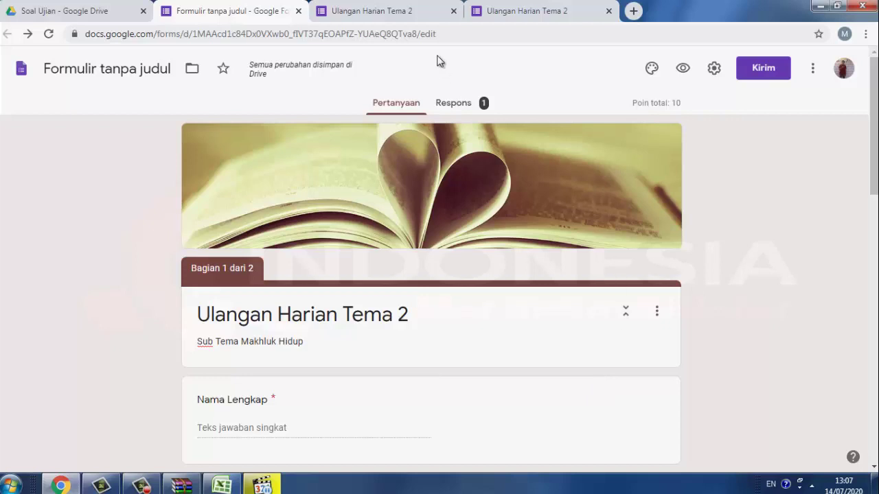
Show the Responses summary: 1 response with average, median and range of 10/10.
left_click(460, 107)
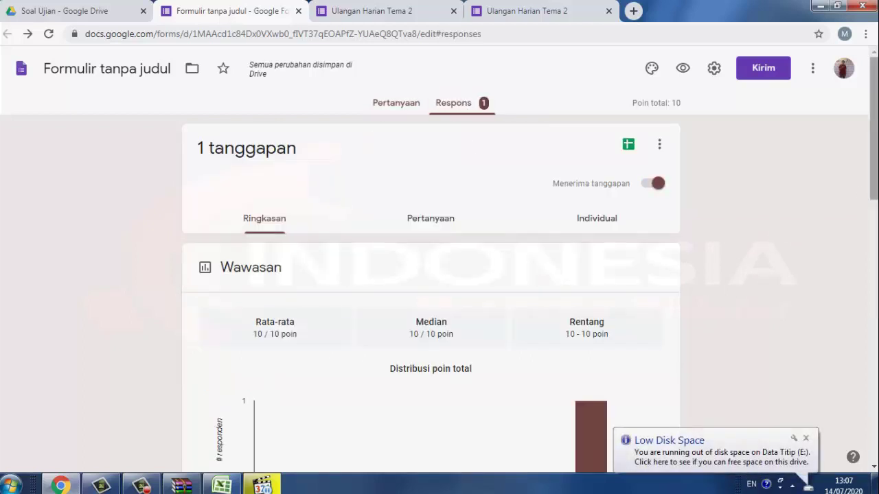
left_click(805, 438)
scroll(874, 220, "down", 5)
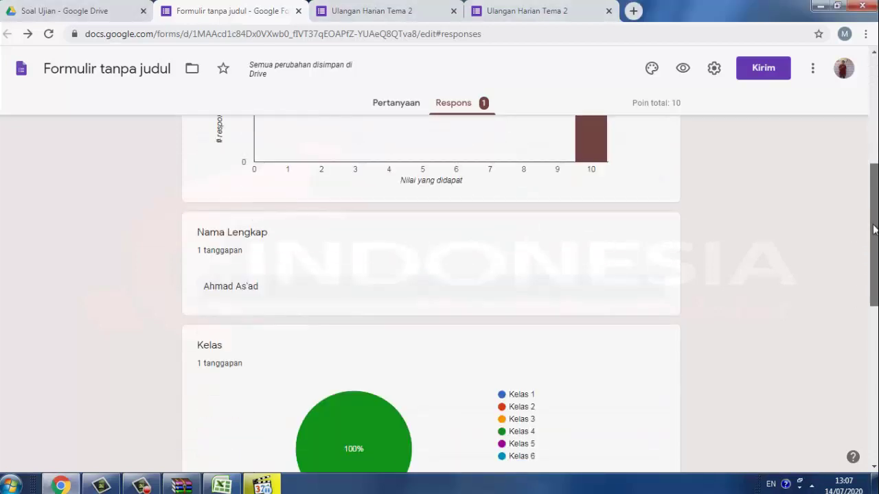
scroll(874, 230, "up", 2)
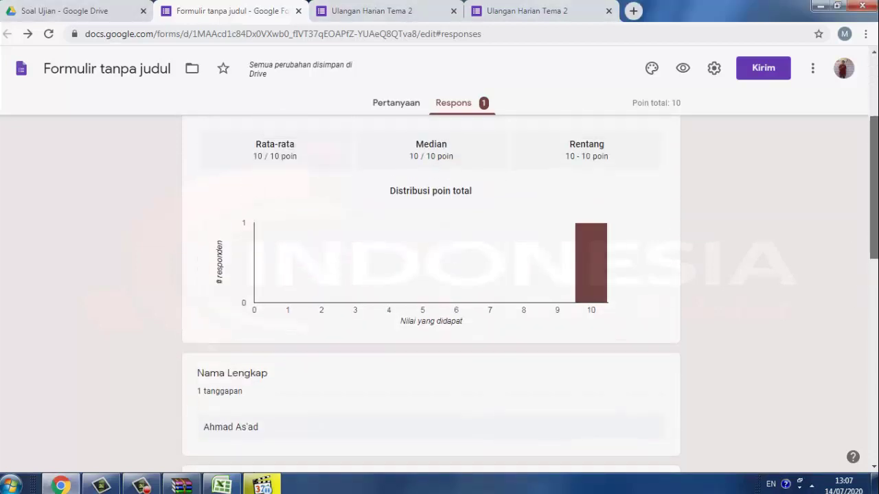
left_click_drag(873, 240, 860, 387)
scroll(858, 391, "down", 3)
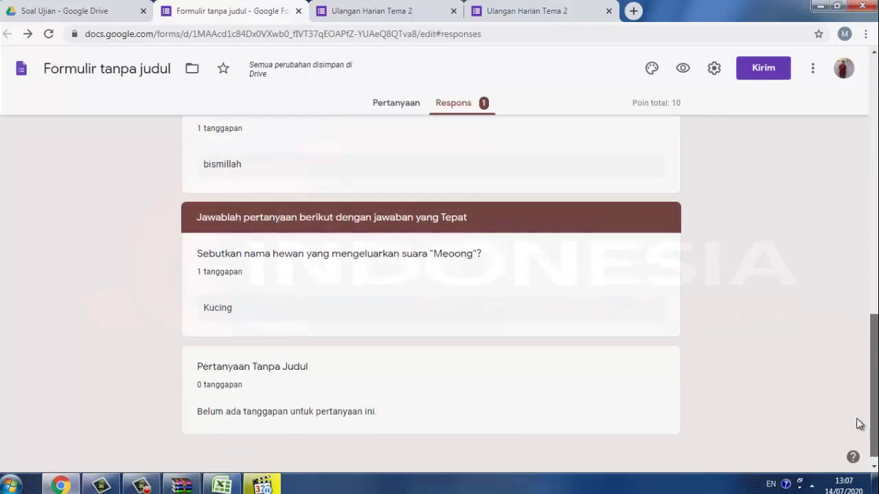
scroll(873, 338, "up", 3)
scroll(873, 338, "up", 10)
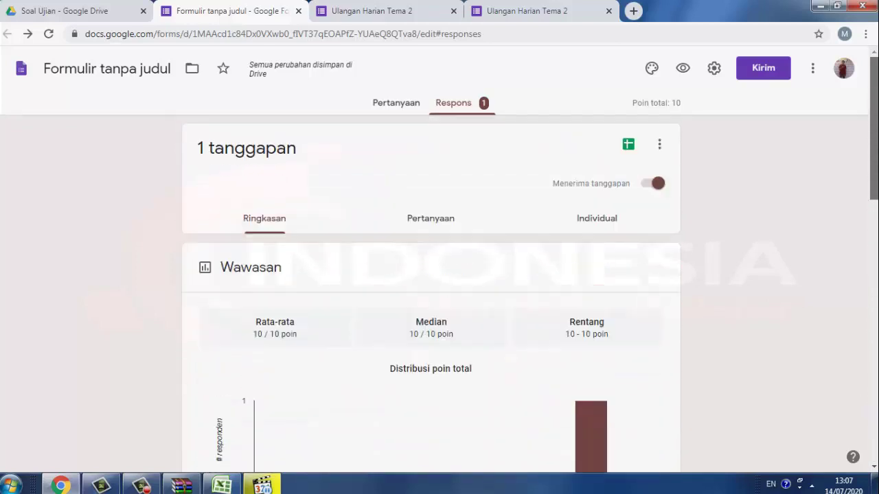
Start a new linked response spreadsheet named 'Ulangan Harian Kelas 4'.
left_click(628, 145)
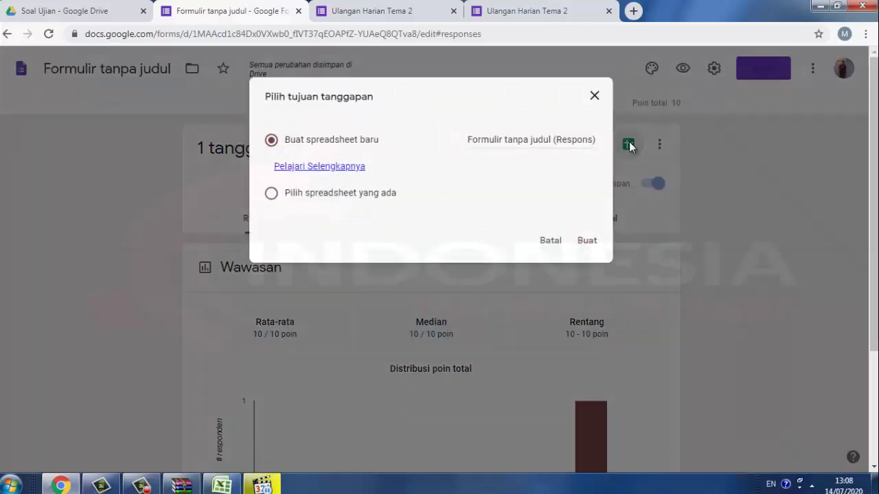
left_click(539, 134)
type("d")
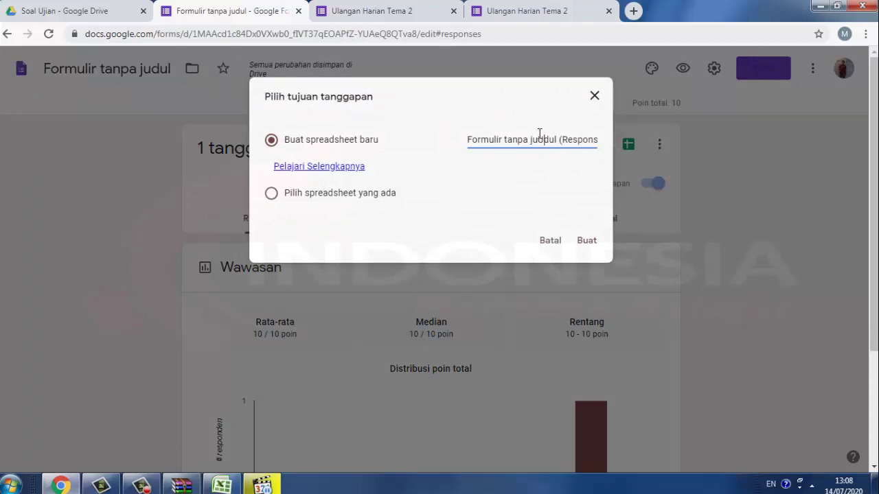
key("ctrl+a")
key("BackSpace")
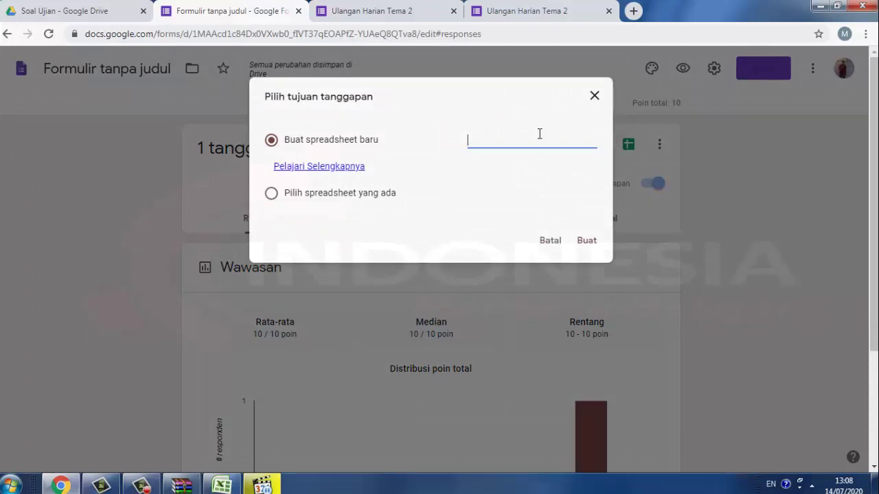
type("Ulangan Hriang")
key("BackSpace")
key("BackSpace")
type("rian Kelas 4")
Create the linked spreadsheet, then return to the Soal Ujian Drive folder.
left_click(585, 241)
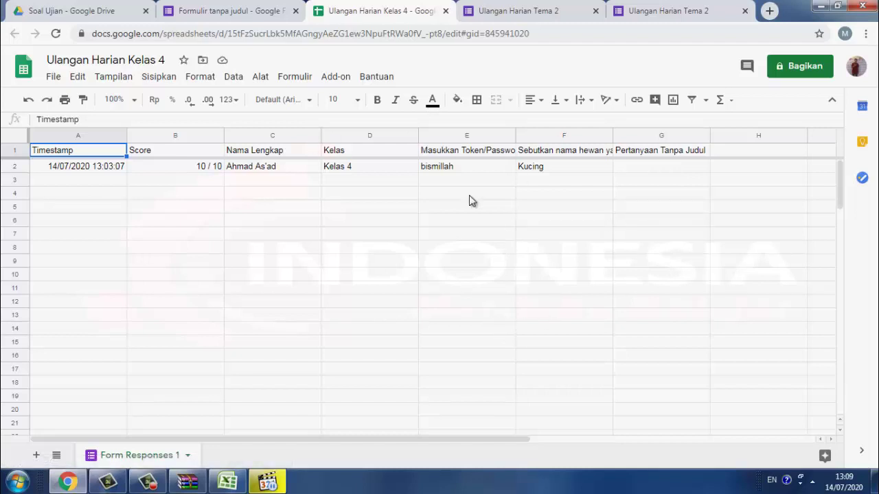
left_click(109, 13)
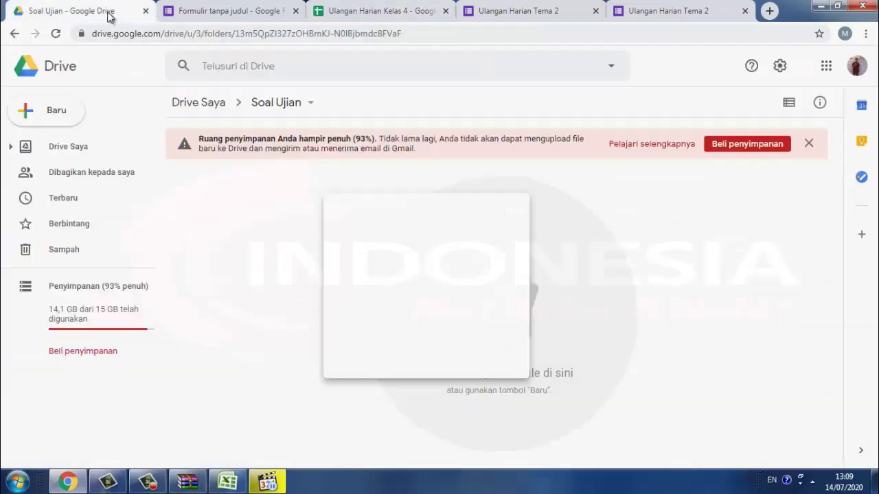
left_click(64, 147)
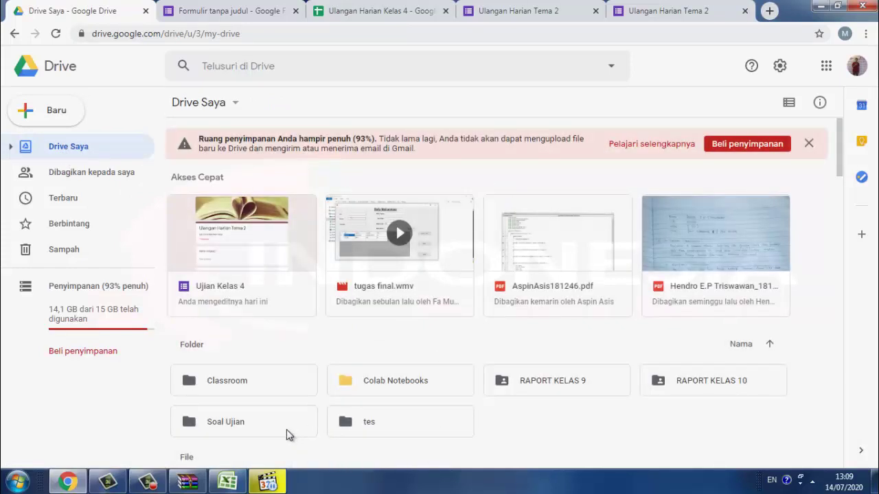
double_click(288, 434)
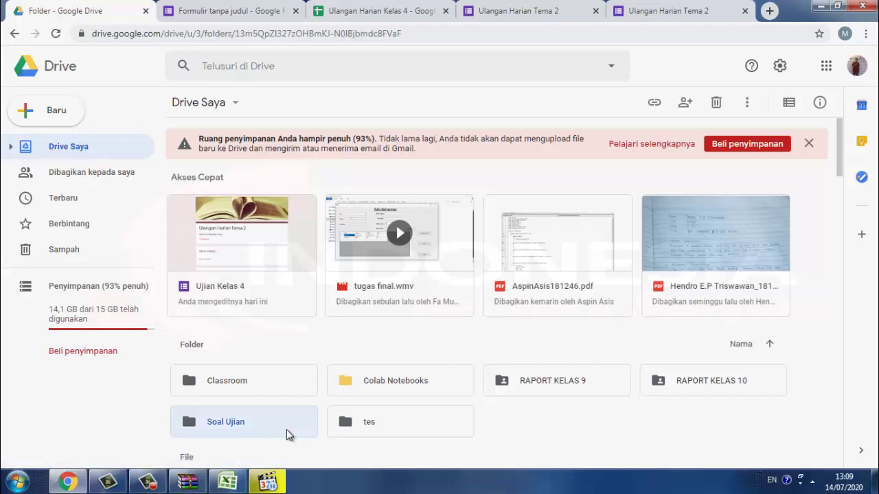